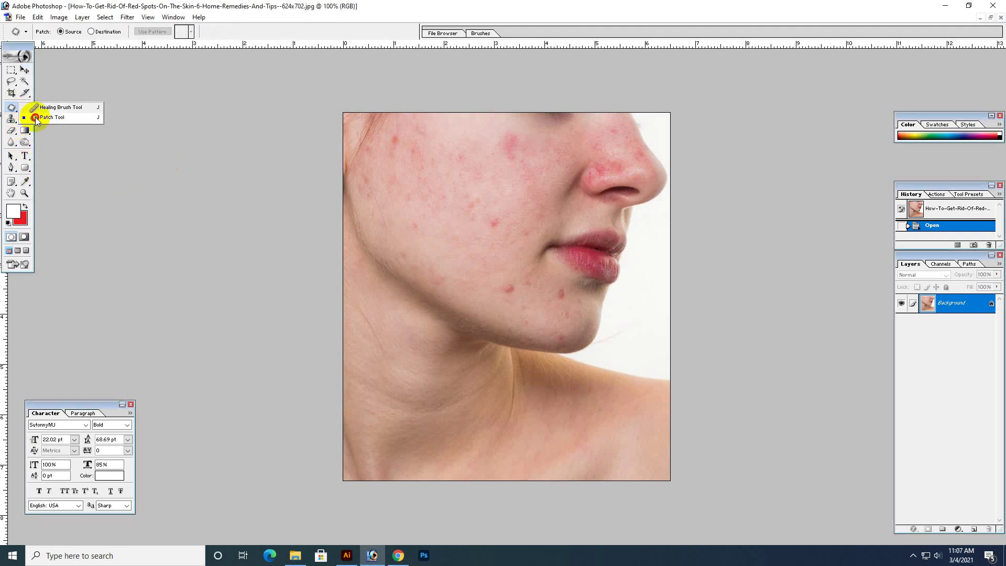
Patch the three red spots on the upper cheek and cheek edge with clear skin.
left_click_drag(11, 109, 58, 119)
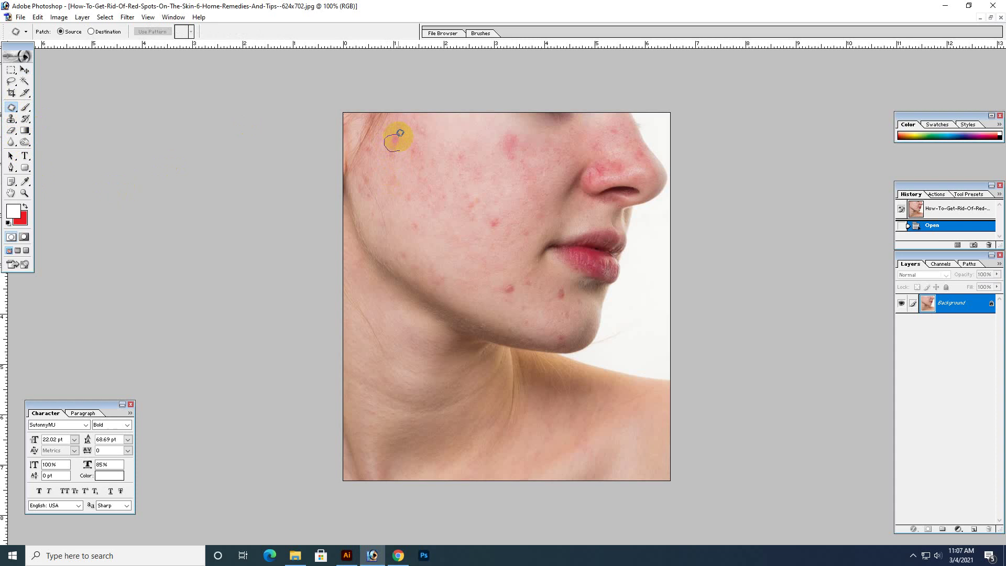
left_click_drag(400, 133, 399, 139)
key("ctrl+d")
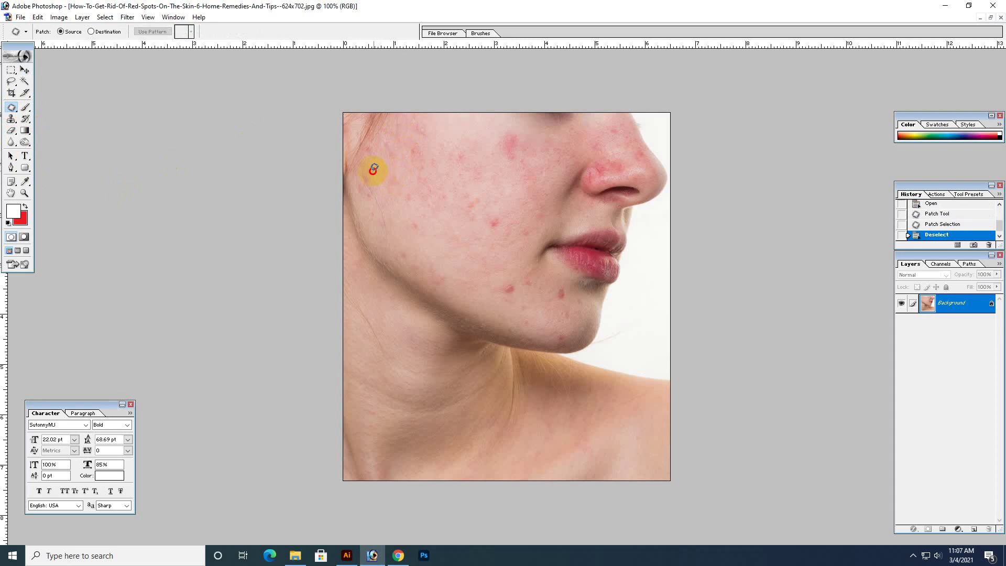
left_click_drag(362, 177, 375, 160)
key("ctrl+d")
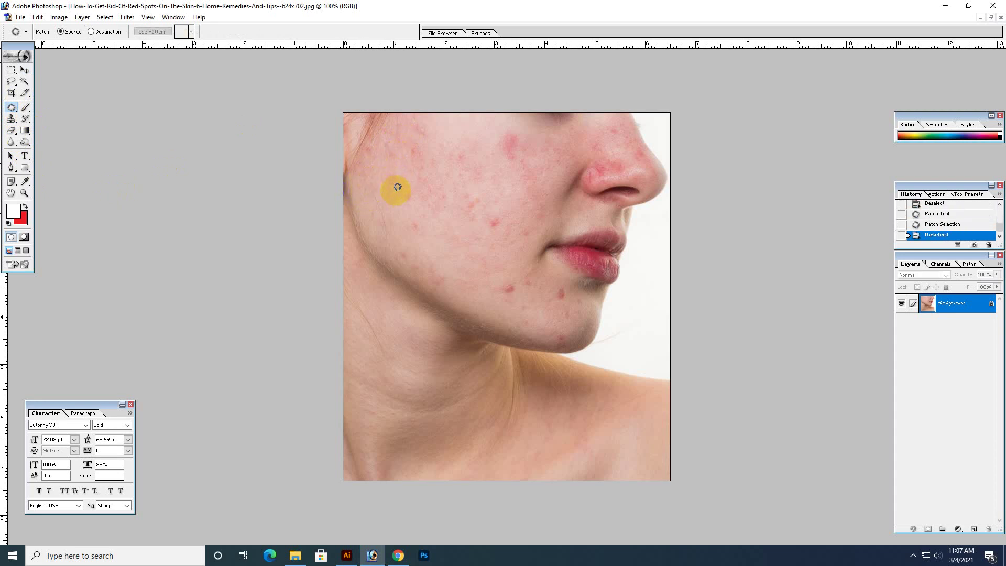
mouse_move(397, 167)
left_mouse_down()
mouse_move(400, 175)
mouse_move(384, 142)
left_mouse_up()
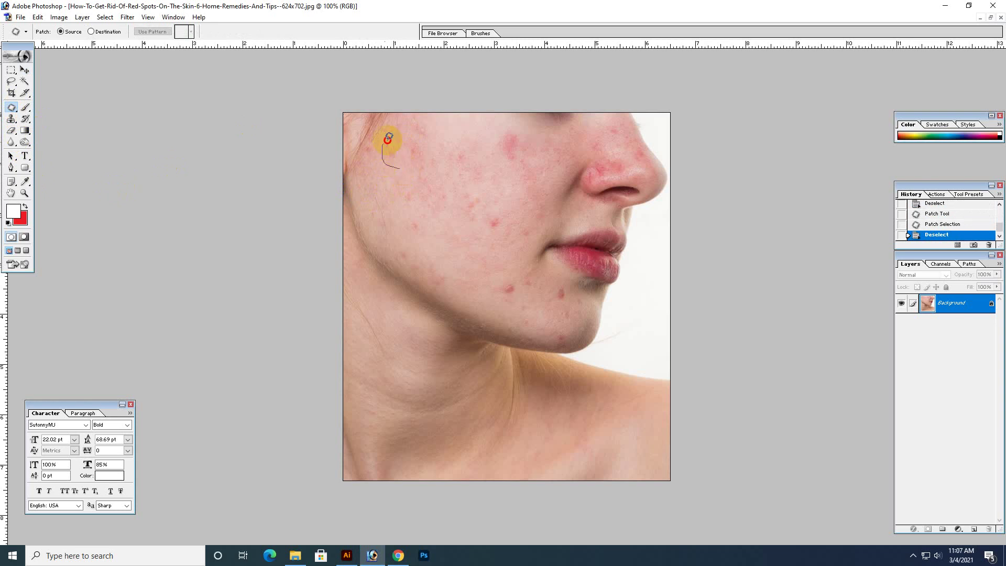
key("ctrl+d")
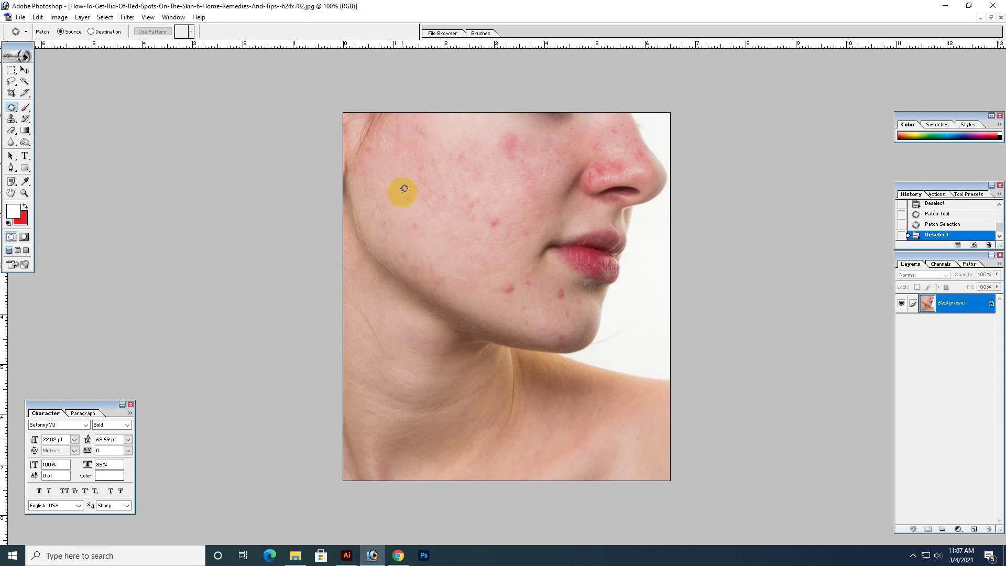
Patch the red spots beside the nose, on the chin and by the lip corner.
mouse_move(504, 167)
left_mouse_down()
mouse_move(518, 159)
mouse_move(503, 164)
left_mouse_up()
mouse_move(494, 215)
left_mouse_down()
mouse_move(499, 224)
mouse_move(501, 204)
left_mouse_up()
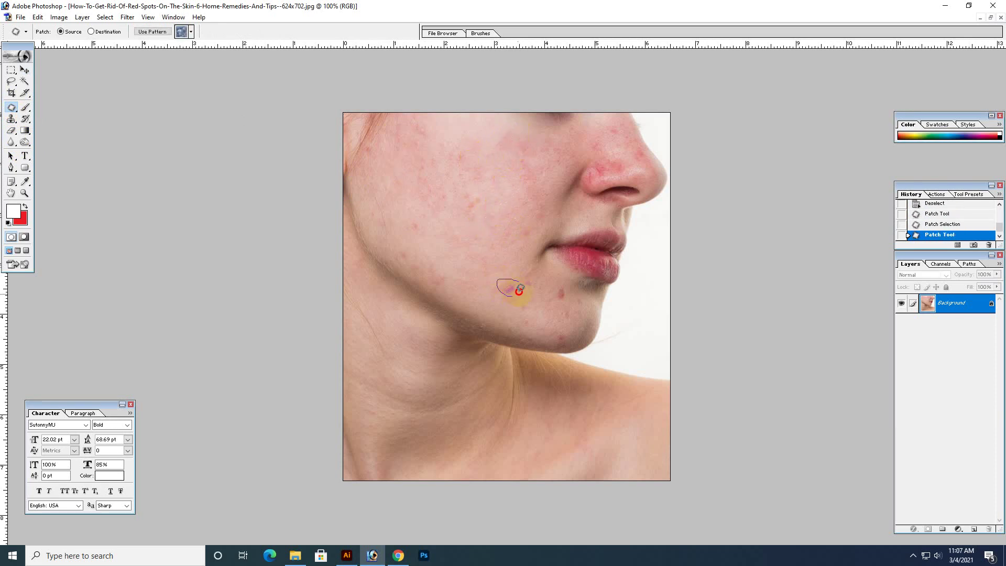
left_click_drag(516, 288, 489, 258)
key("ctrl+d")
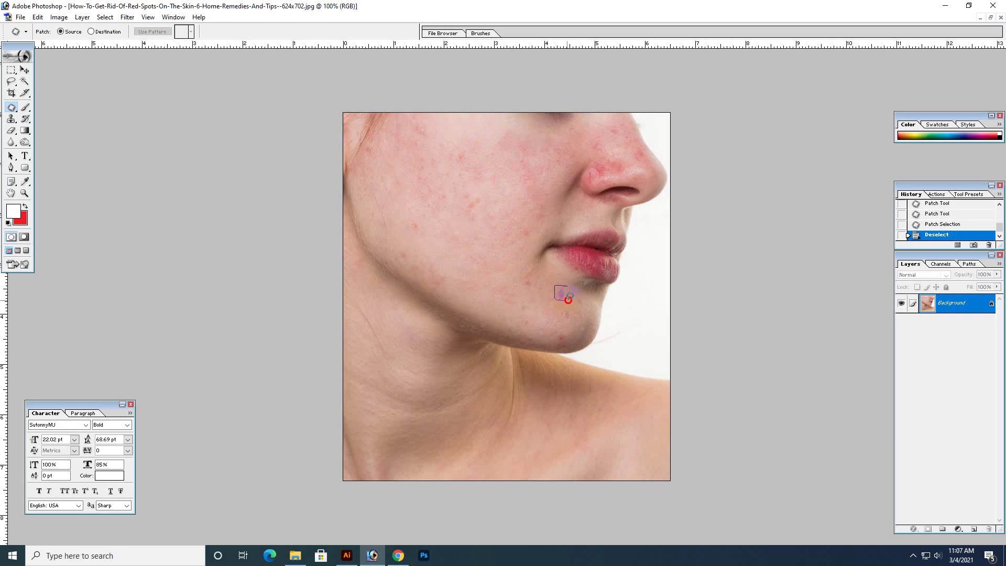
left_click_drag(568, 300, 535, 278)
key("ctrl+d")
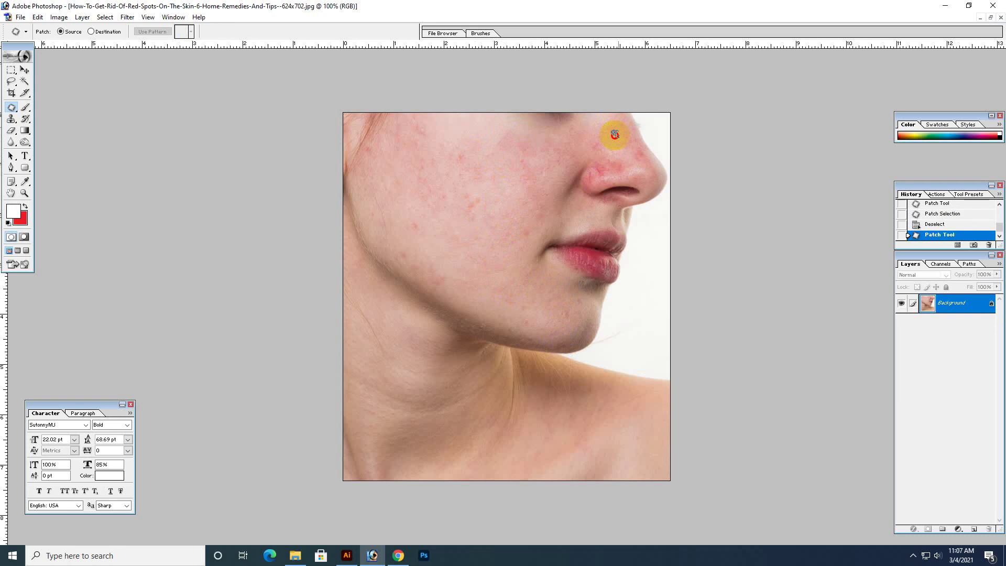
Patch the red spot on the nose and the one on the lower cheek.
left_click_drag(631, 150, 606, 172)
key("Return")
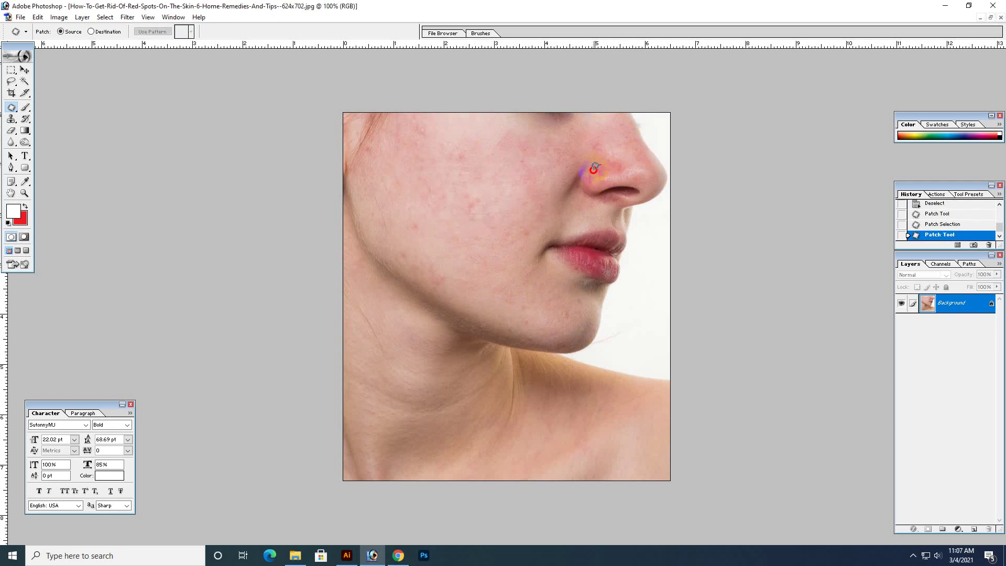
left_click(611, 152)
left_click_drag(611, 151, 596, 177)
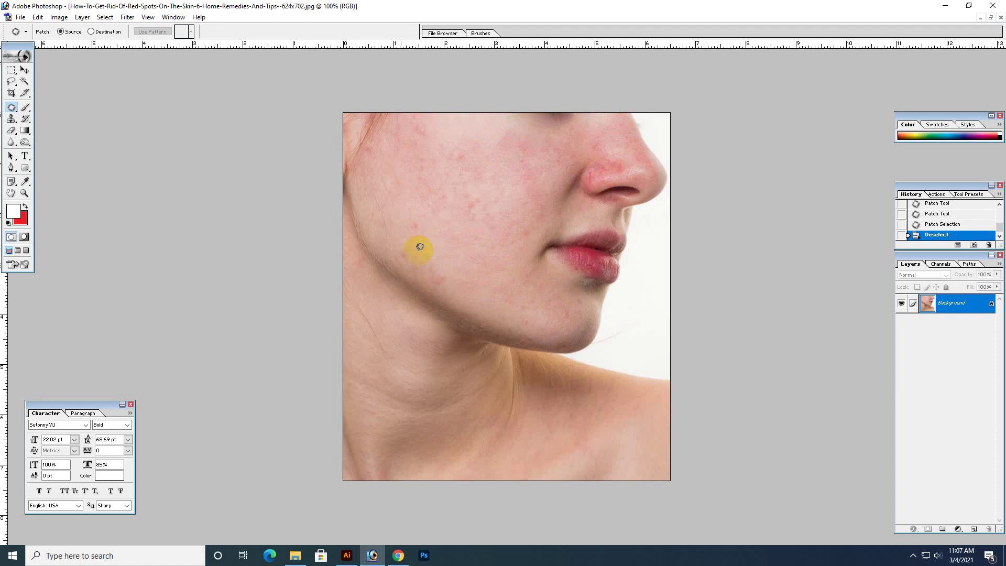
mouse_move(419, 246)
left_mouse_down()
mouse_move(419, 223)
mouse_move(431, 218)
left_mouse_up()
key("ctrl+d")
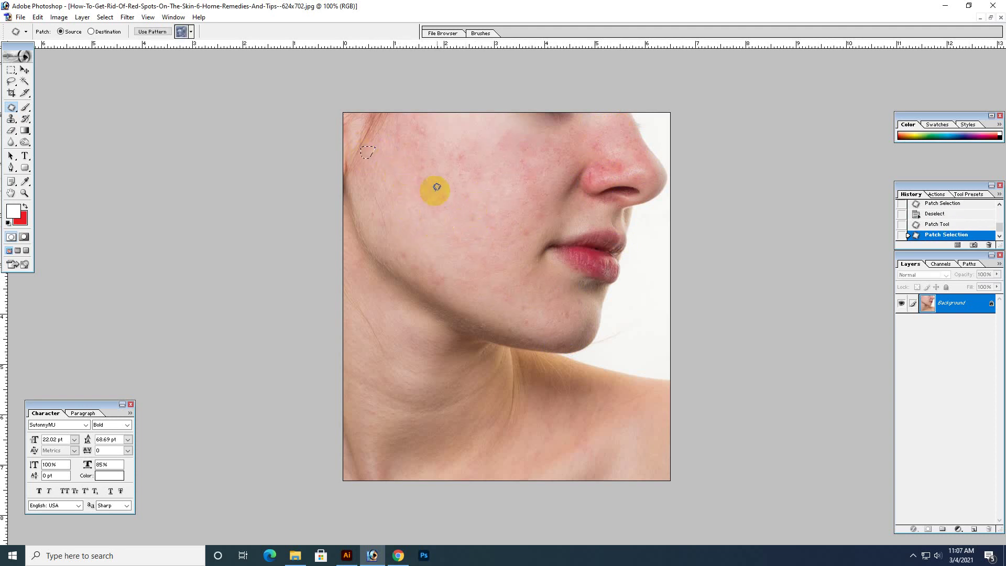
scroll(441, 192, "down", 2)
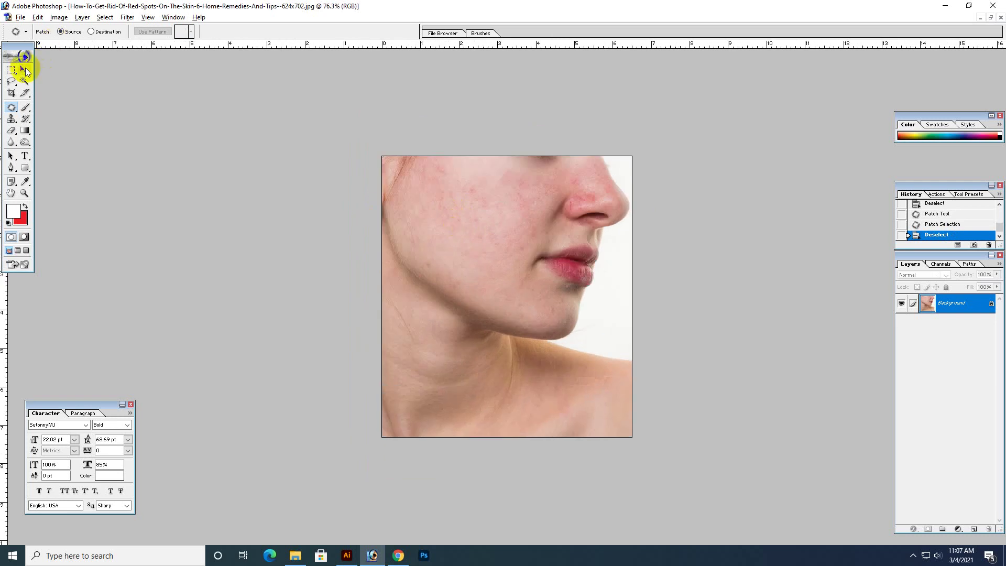
Duplicate the retouched Background layer as a new 'Background copy' layer.
left_click(24, 69)
right_click(976, 299)
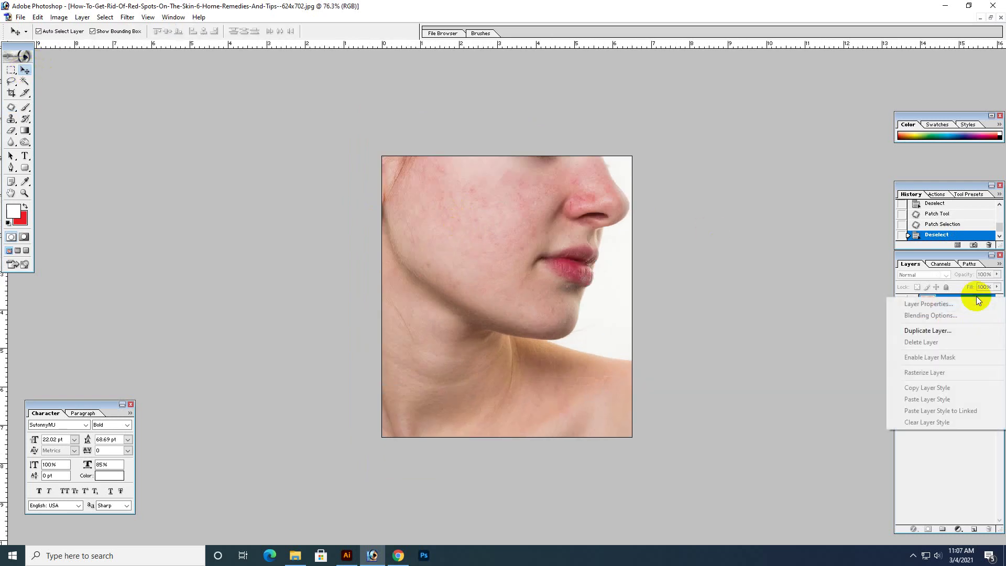
left_click(941, 334)
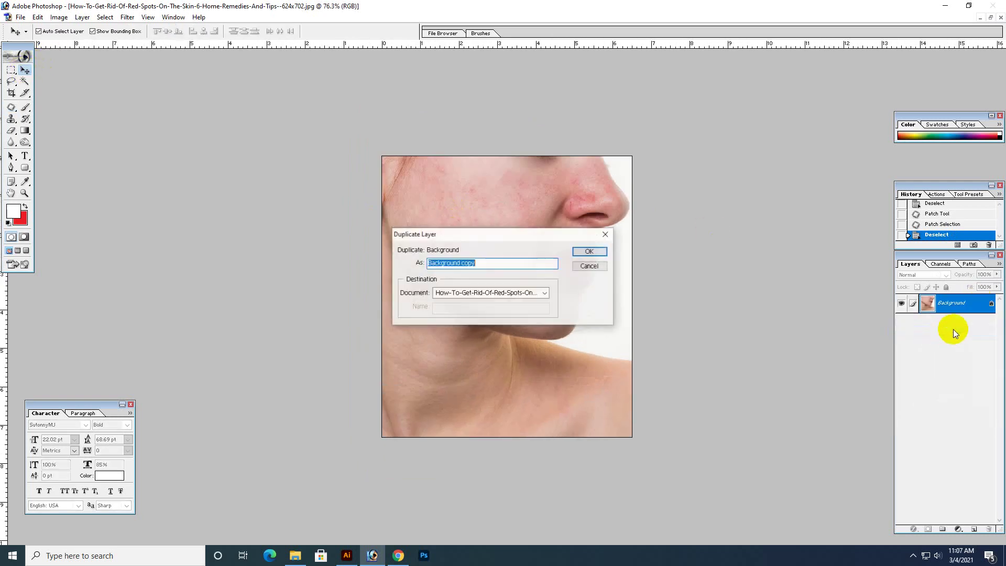
left_click(589, 251)
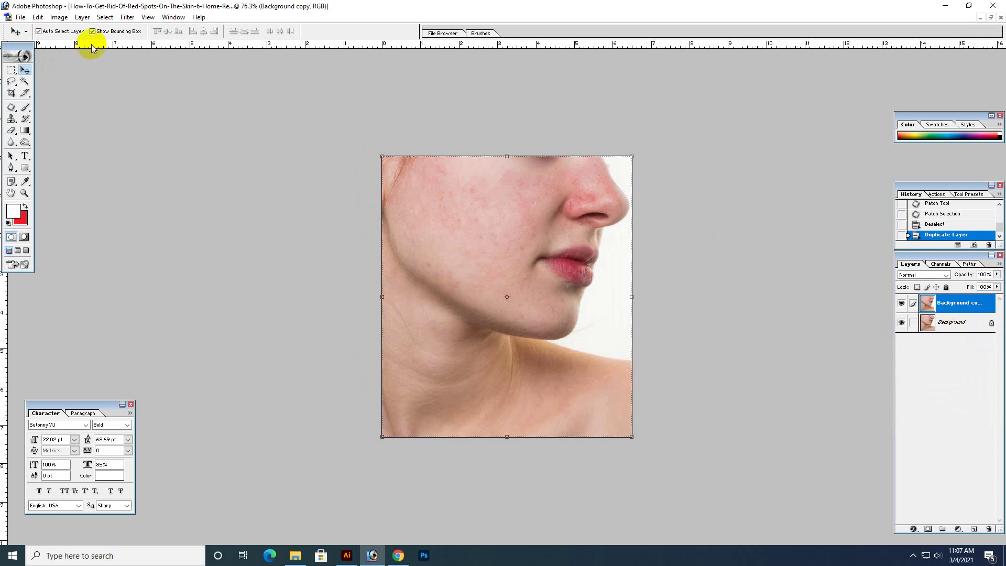
left_click(57, 17)
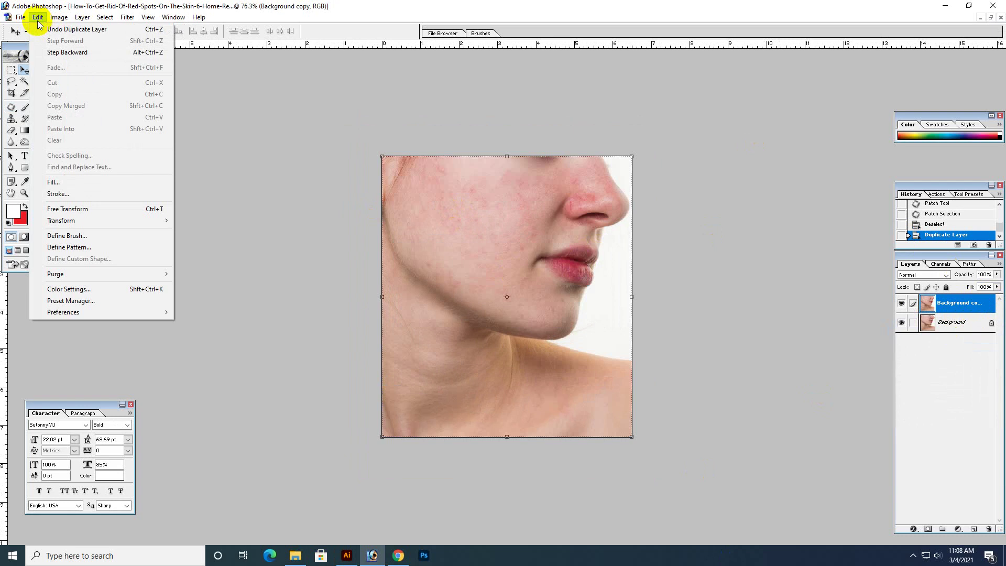
Invert the Background copy layer's colours and set its blend mode to Vivid Light.
left_click(38, 20)
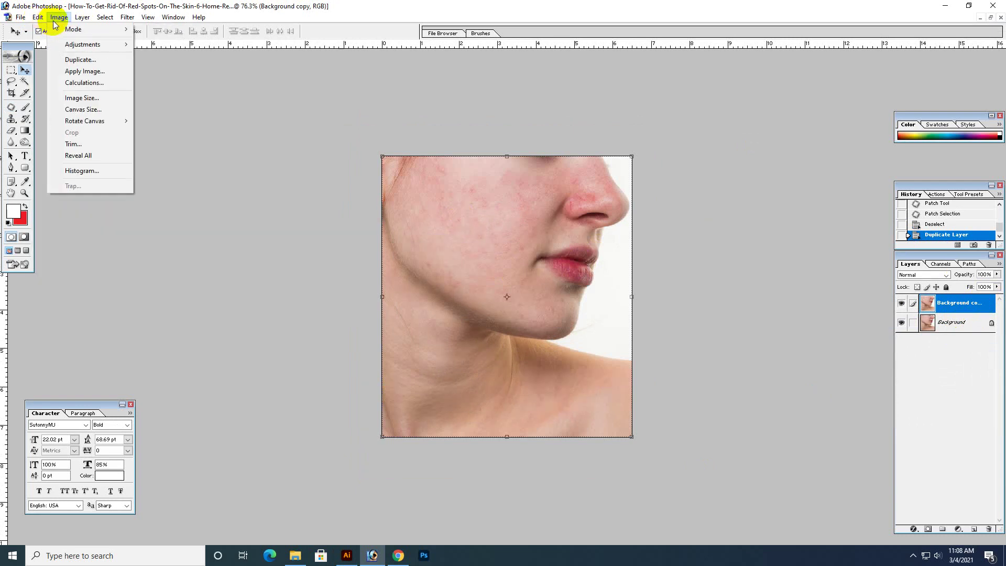
mouse_move(83, 44)
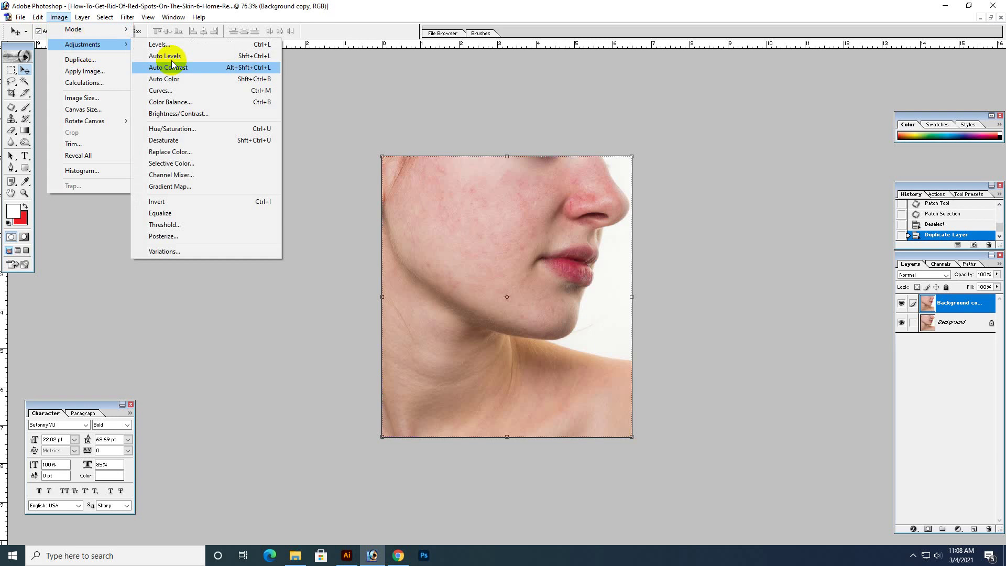
left_click(186, 202)
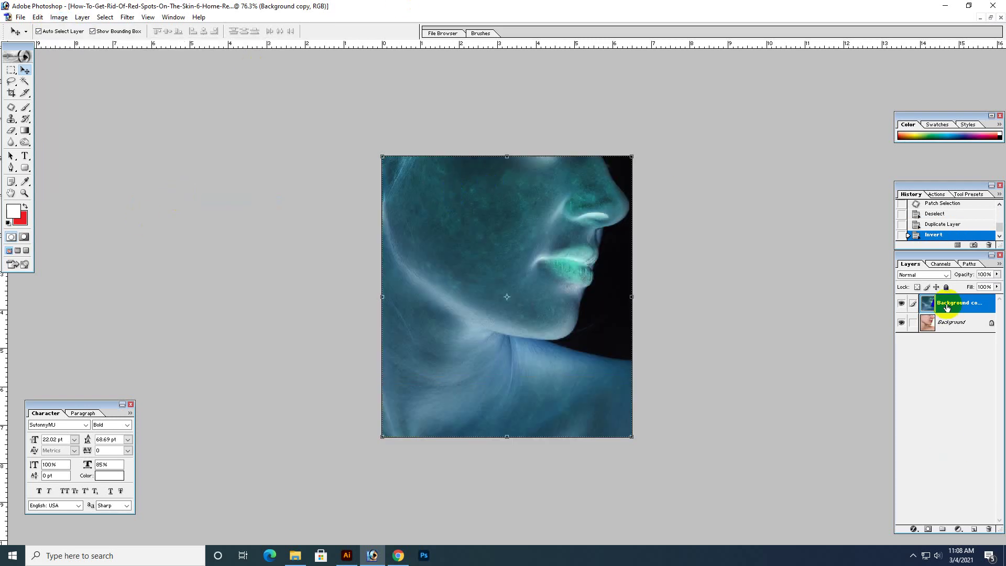
left_click(946, 276)
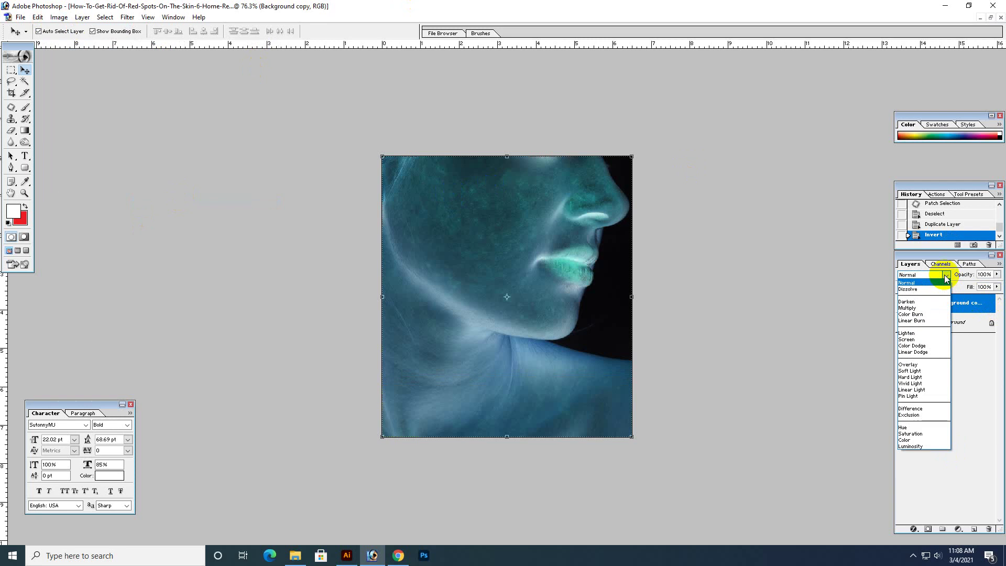
left_click(924, 384)
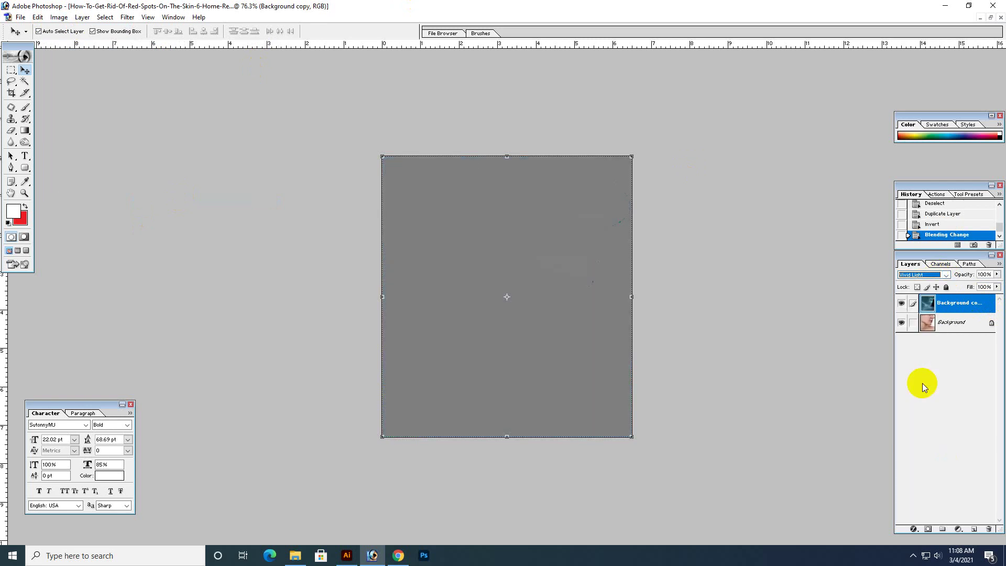
left_click(131, 18)
mouse_move(148, 236)
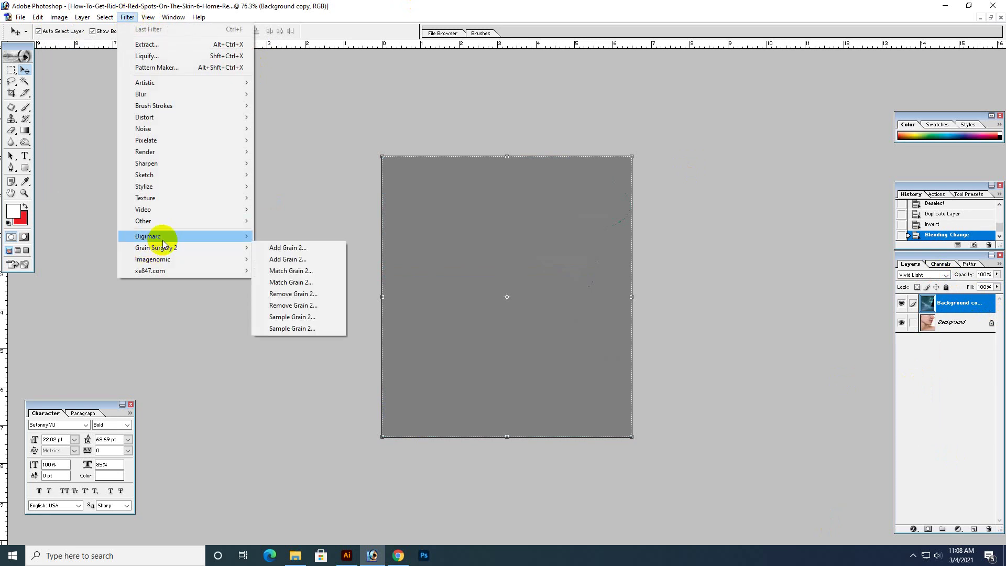
Apply a High Pass filter with a radius of about 1.9 pixels to Background copy.
left_click(292, 232)
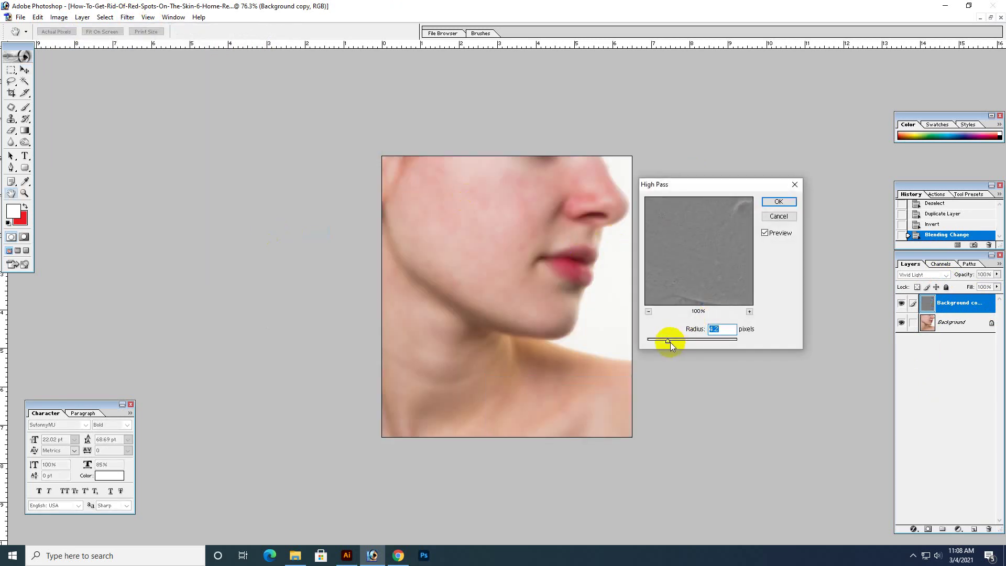
left_click_drag(671, 341, 696, 340)
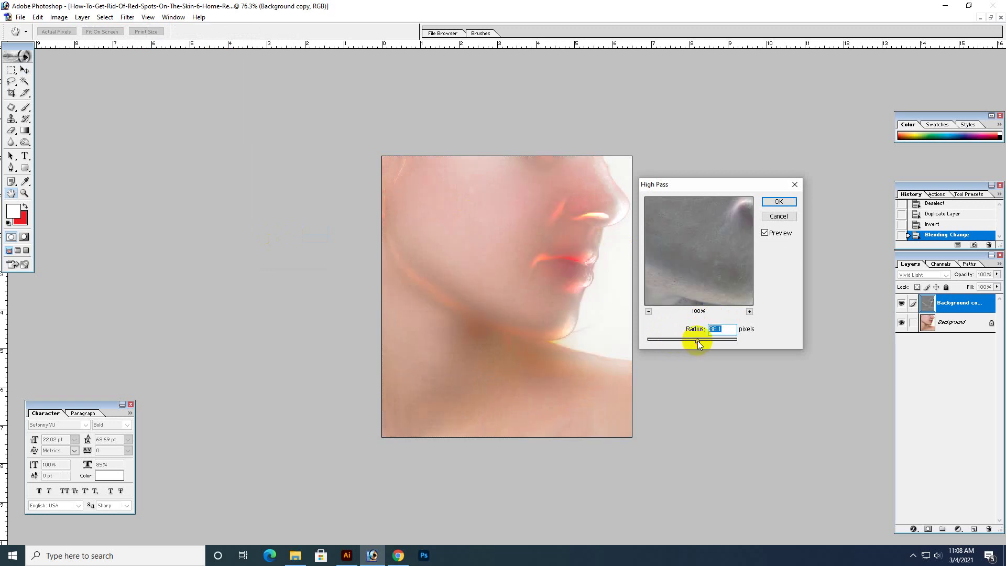
mouse_move(696, 341)
left_mouse_down()
mouse_move(752, 340)
mouse_move(708, 342)
left_mouse_up()
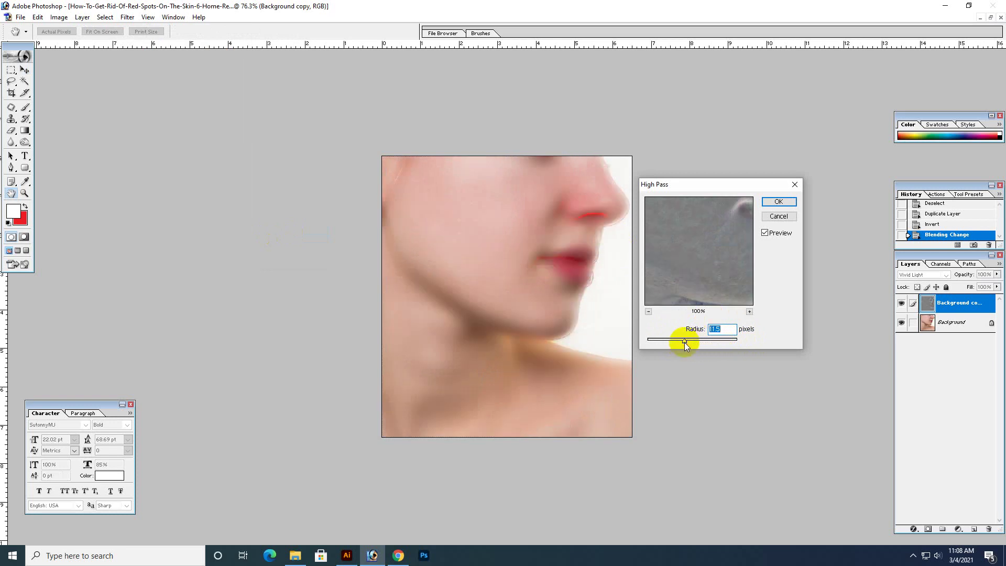
mouse_move(684, 341)
left_mouse_down()
mouse_move(656, 341)
mouse_move(685, 344)
left_mouse_up()
left_click(778, 202)
key("v")
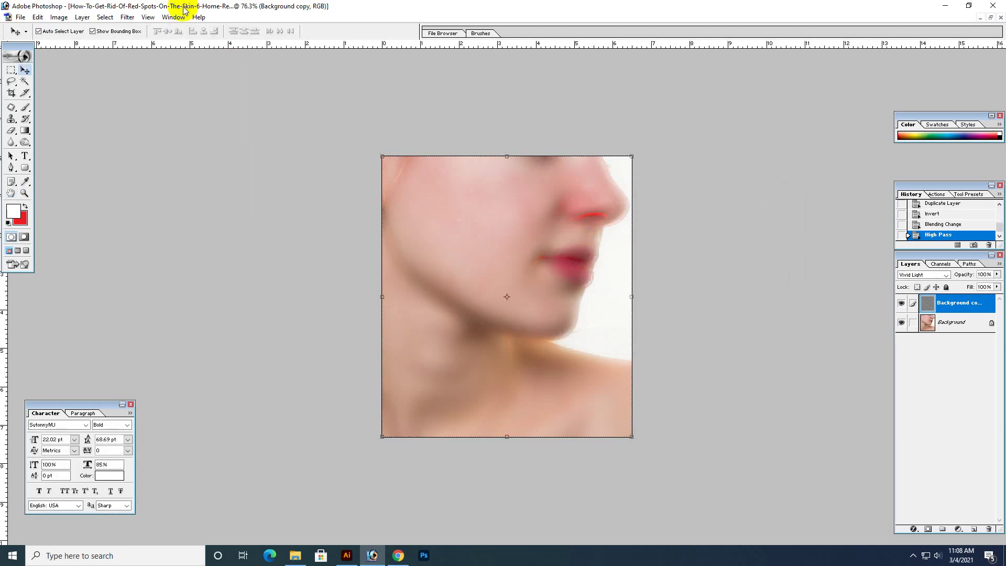
Blur the Background copy layer with a Gaussian Blur of about 3.2 pixels.
left_click(126, 17)
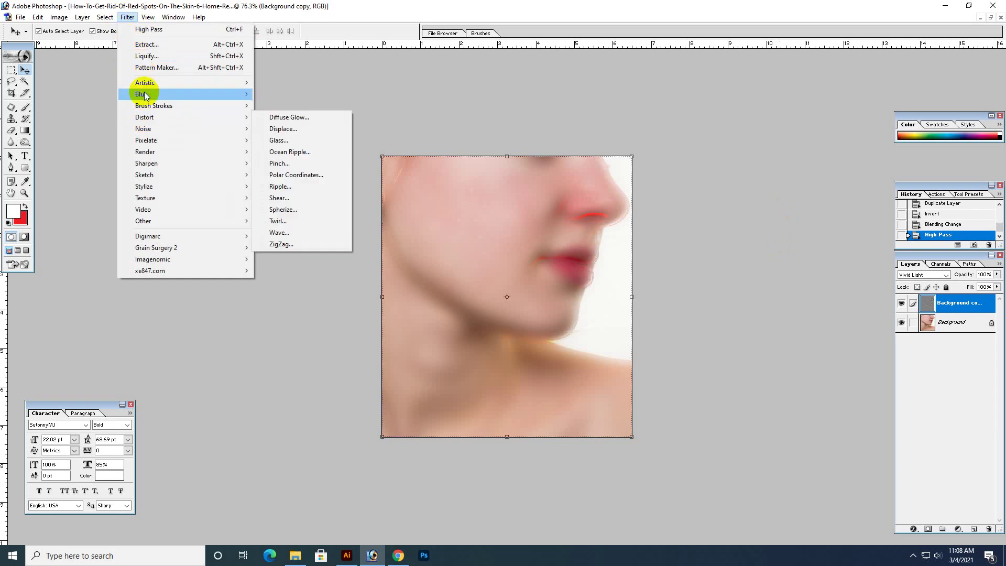
mouse_move(143, 94)
left_click(312, 116)
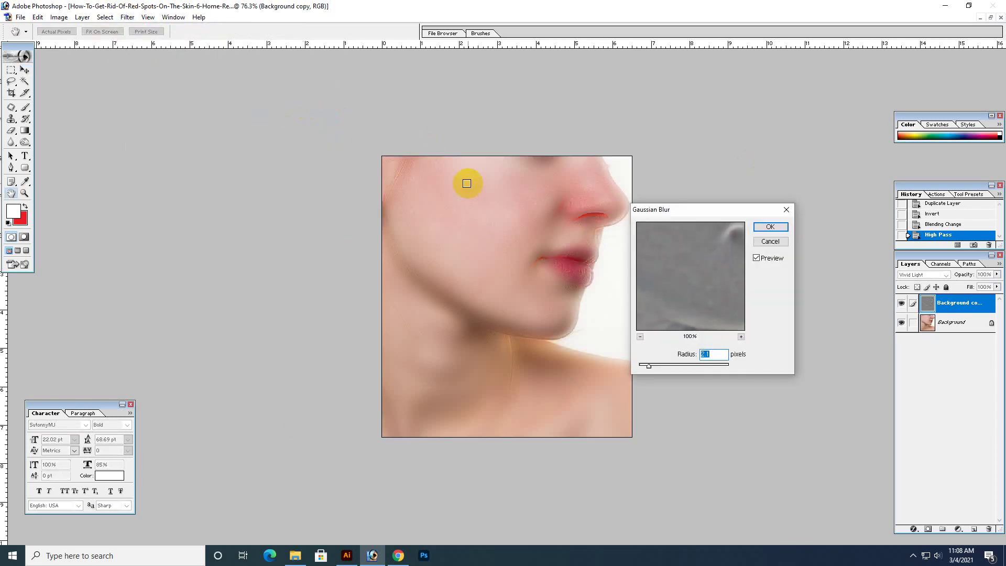
left_click_drag(652, 366, 656, 369)
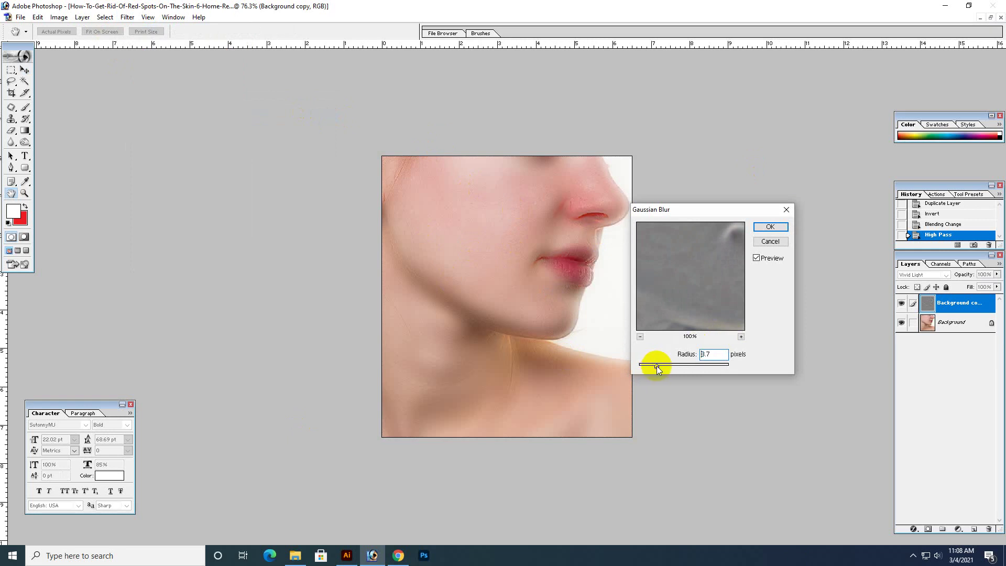
left_click_drag(656, 366, 649, 365)
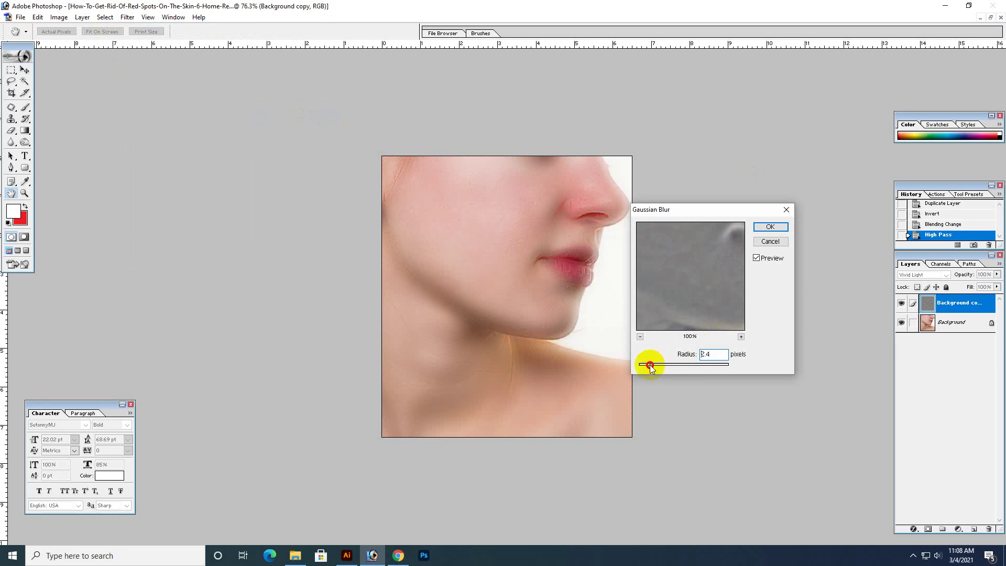
left_click(769, 228)
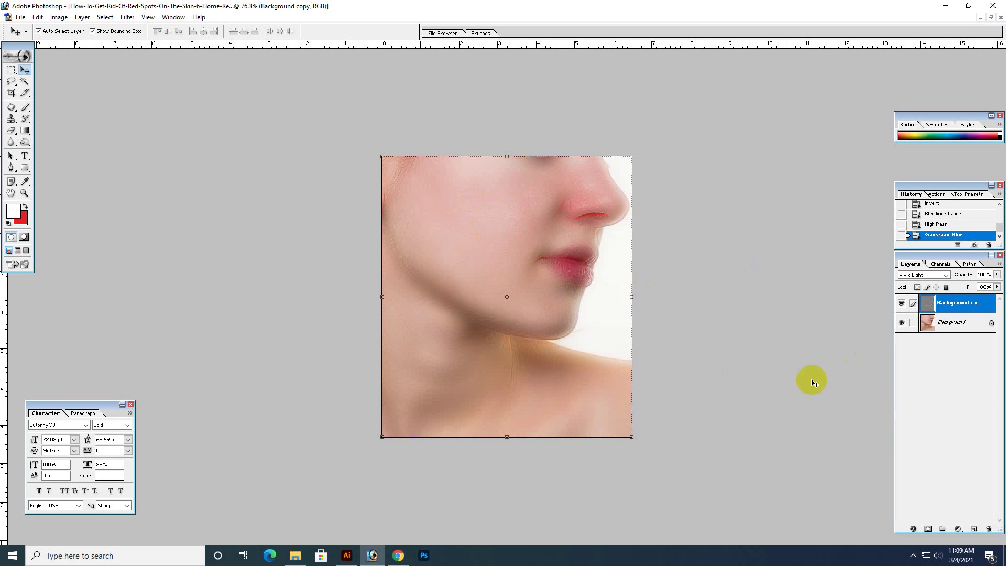
Add a layer mask to Background copy and invert it to black.
left_click(928, 529)
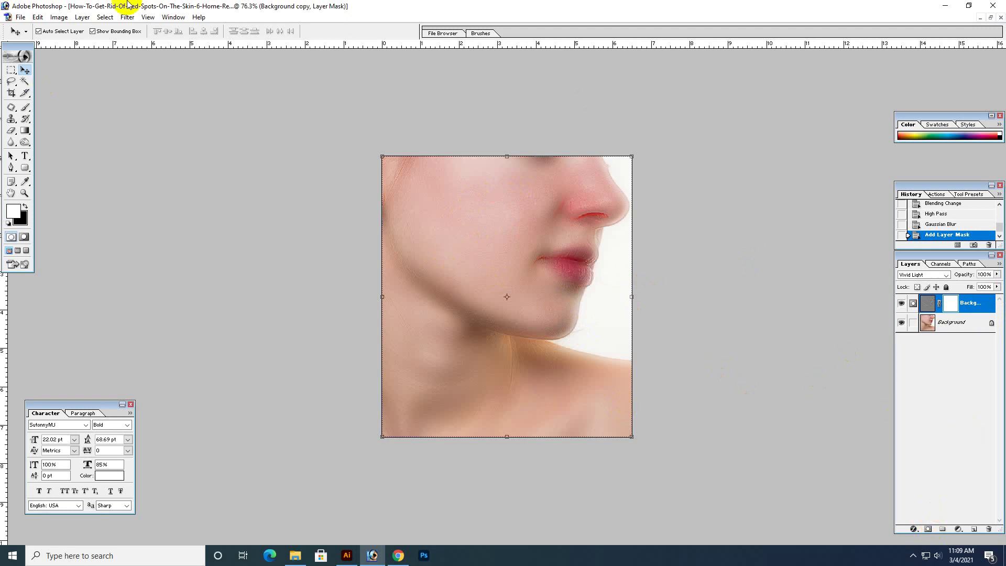
left_click(59, 17)
mouse_move(83, 44)
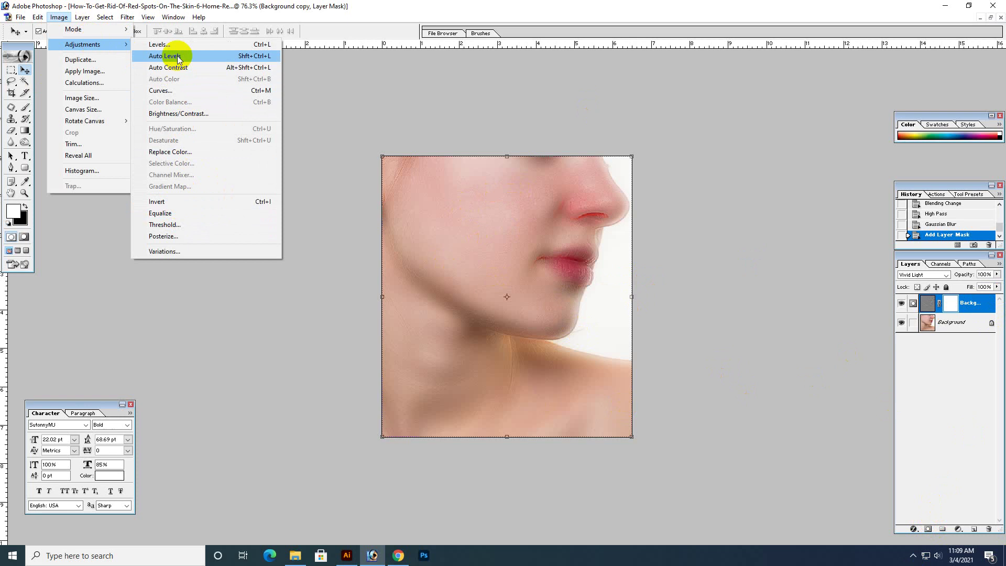
left_click(213, 203)
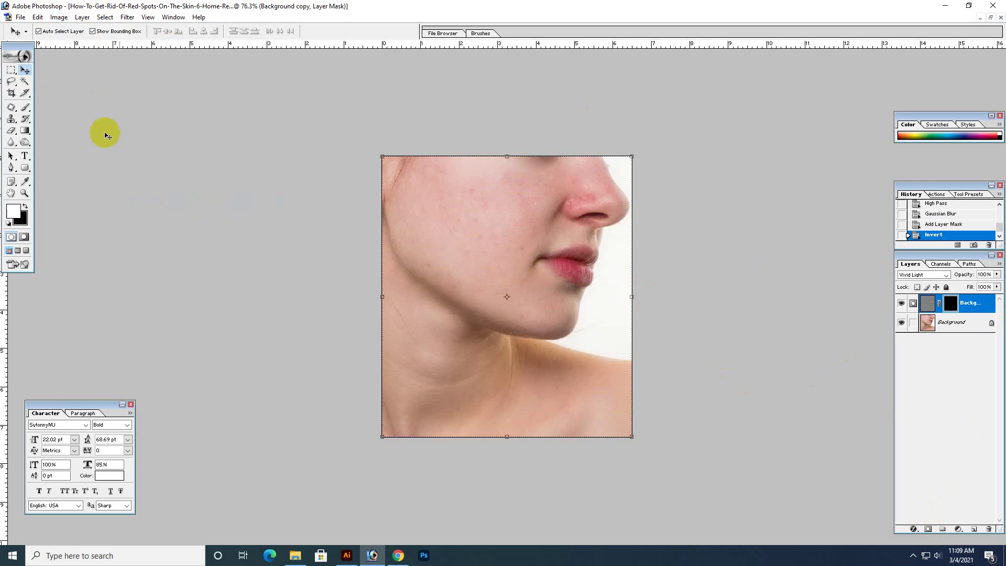
left_click(24, 107)
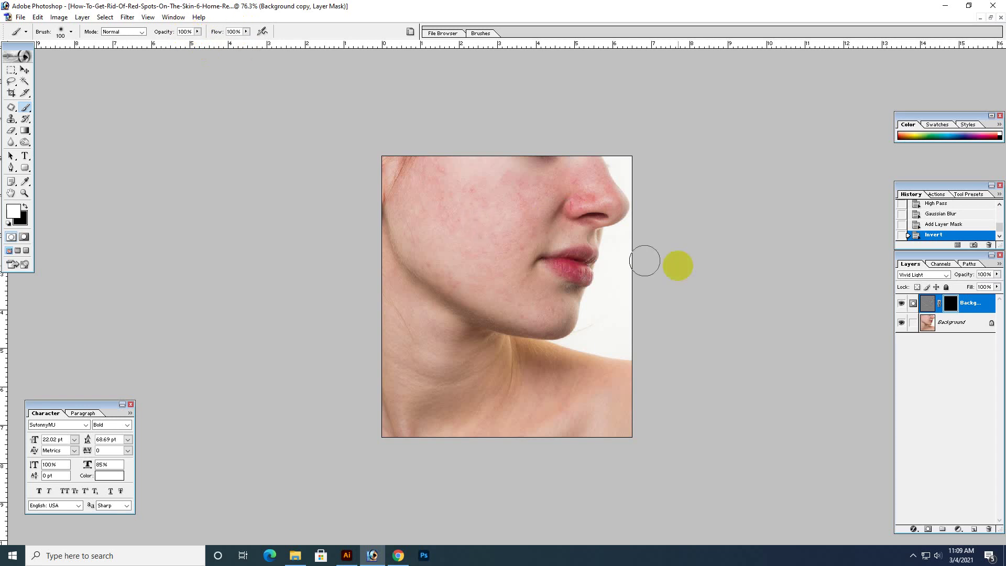
Zoom to 112% and paint the mask white over the cheek with a size-70 brush.
key("ctrl+plus")
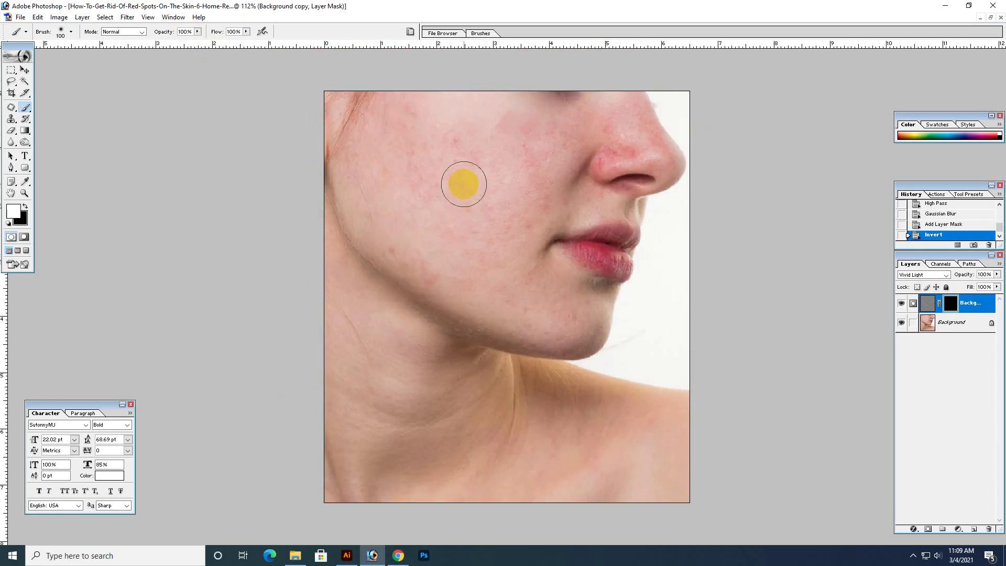
key("bracketleft")
key("bracketleft")
key("bracketleft")
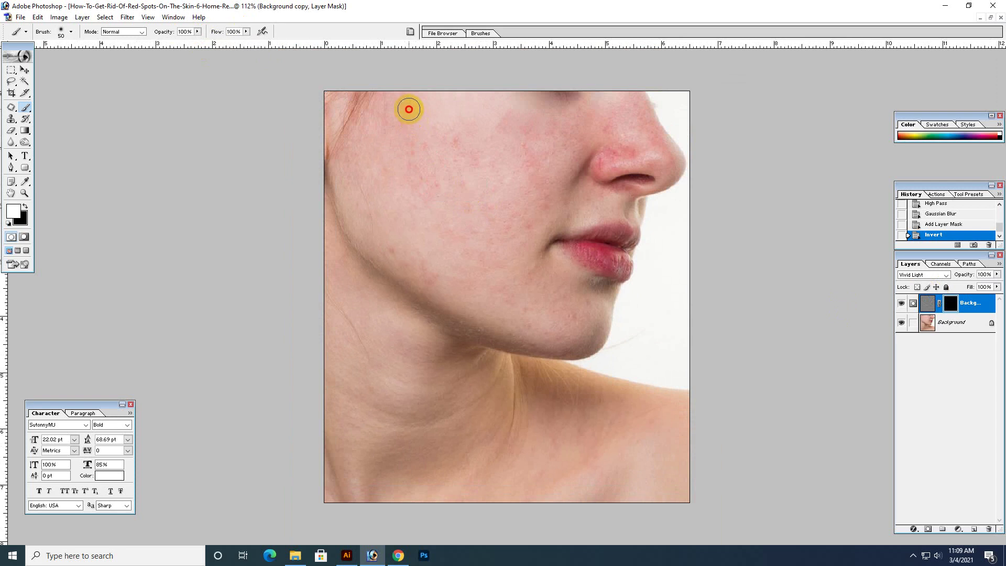
left_click(368, 131)
mouse_move(369, 131)
left_mouse_down()
mouse_move(404, 171)
mouse_move(470, 131)
mouse_move(375, 173)
mouse_move(361, 202)
mouse_move(372, 229)
mouse_move(413, 218)
mouse_move(539, 124)
mouse_move(564, 128)
mouse_move(444, 242)
mouse_move(408, 254)
left_mouse_up()
key("]")
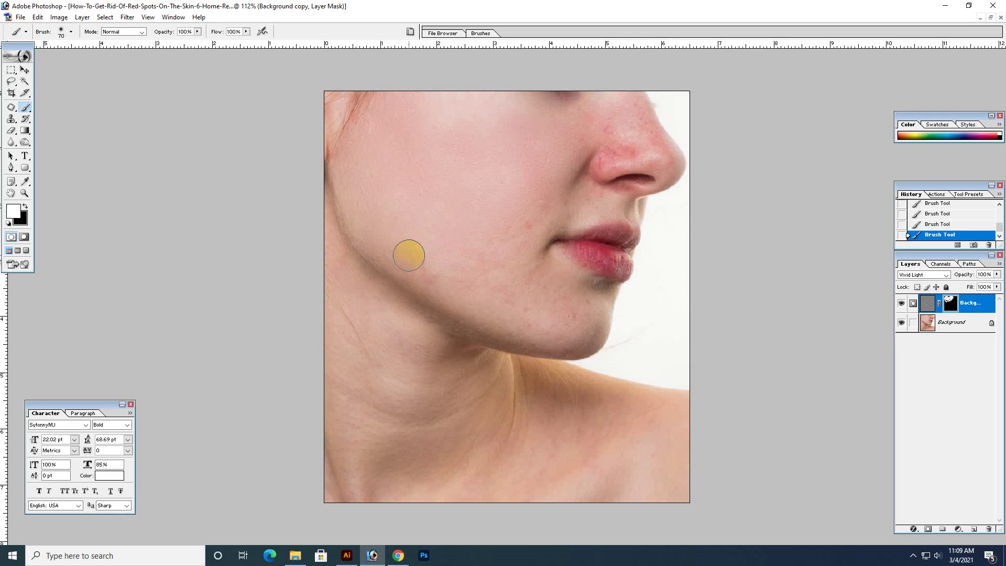
key("[")
mouse_move(517, 227)
left_mouse_down()
mouse_move(514, 257)
mouse_move(493, 292)
mouse_move(547, 308)
left_mouse_up()
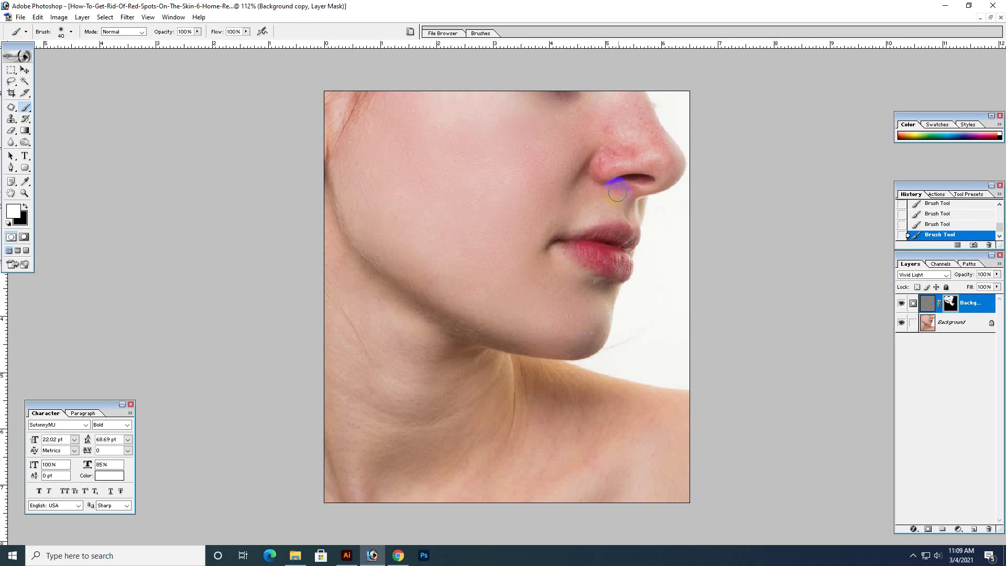
Paint smoothing over the nose, jaw and neck, enlarging the brush up to 125.
left_click(615, 161)
left_click_drag(607, 122, 669, 156)
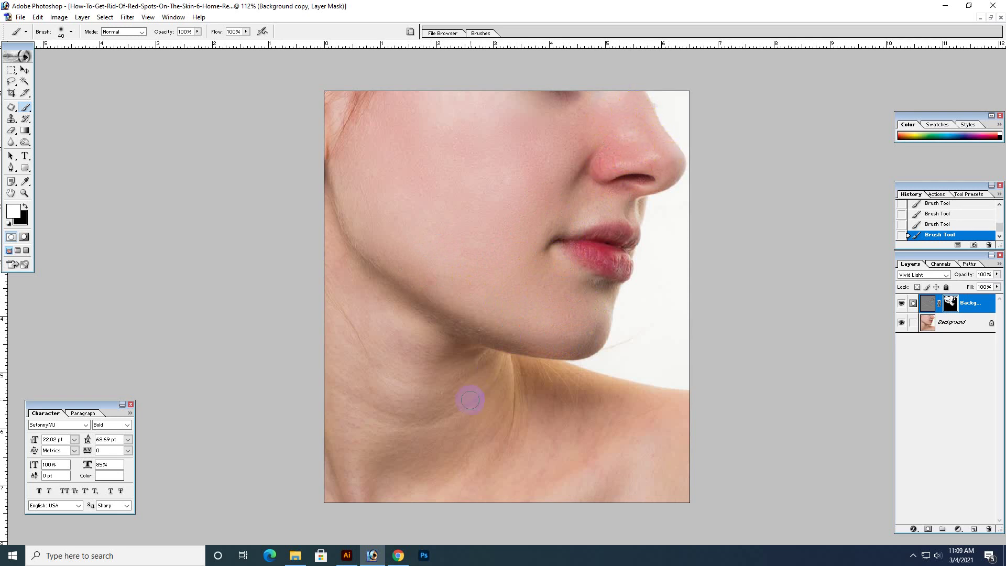
left_click_drag(354, 302, 348, 465)
key("bracketright")
key("bracketright")
left_click_drag(368, 407, 348, 511)
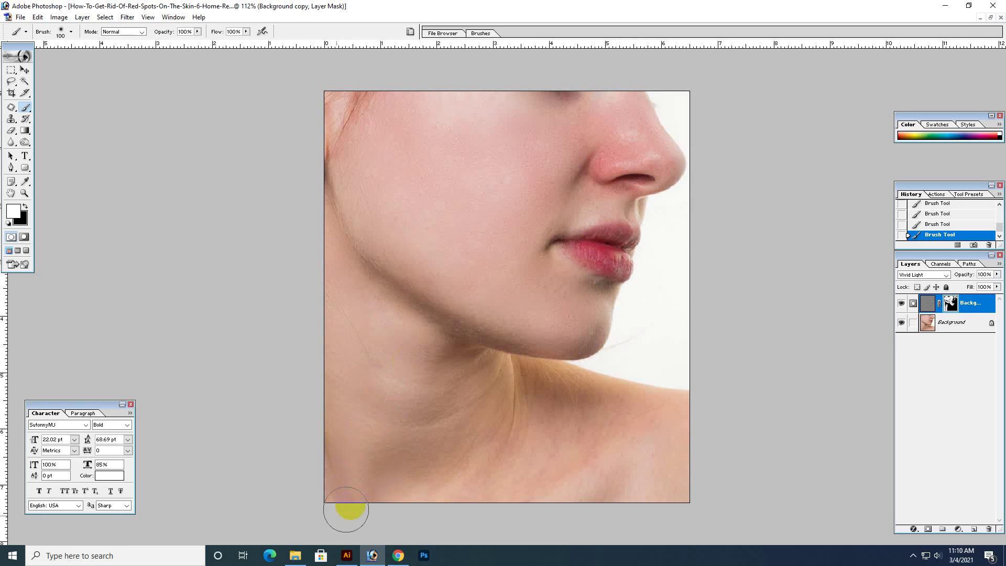
key("bracketright")
mouse_move(463, 460)
left_mouse_down()
mouse_move(507, 467)
mouse_move(534, 438)
mouse_move(530, 476)
mouse_move(634, 425)
mouse_move(622, 474)
left_mouse_up()
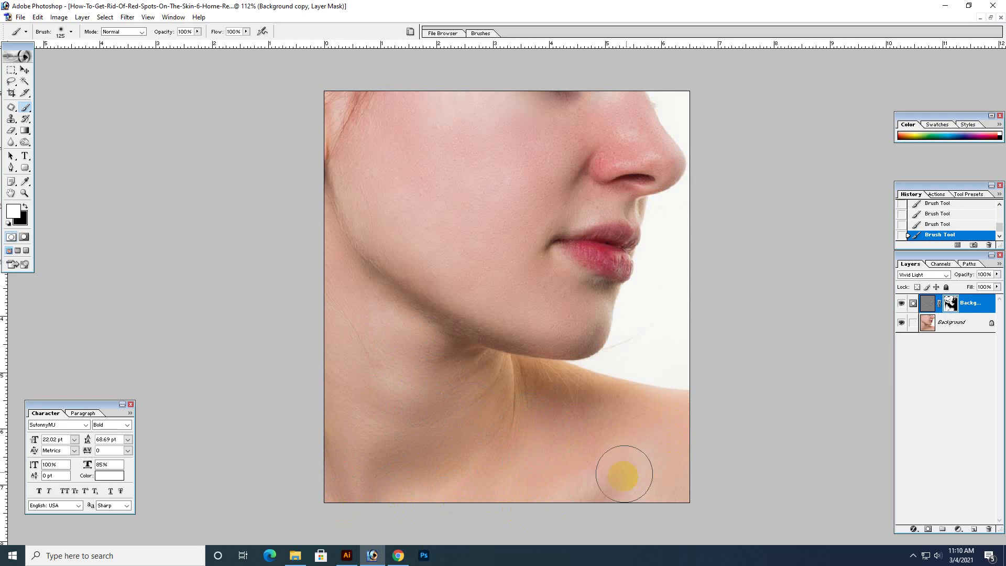
Toggle Background copy's visibility twice to compare, then float the portrait in its own window.
scroll(484, 299, "down", 5)
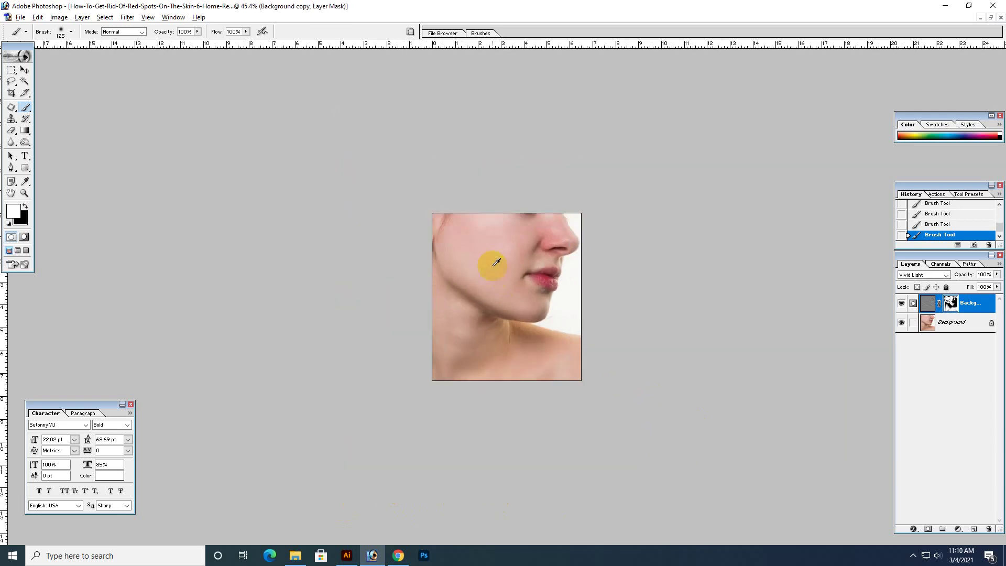
scroll(497, 265, "down", 1)
scroll(509, 248, "up", 3)
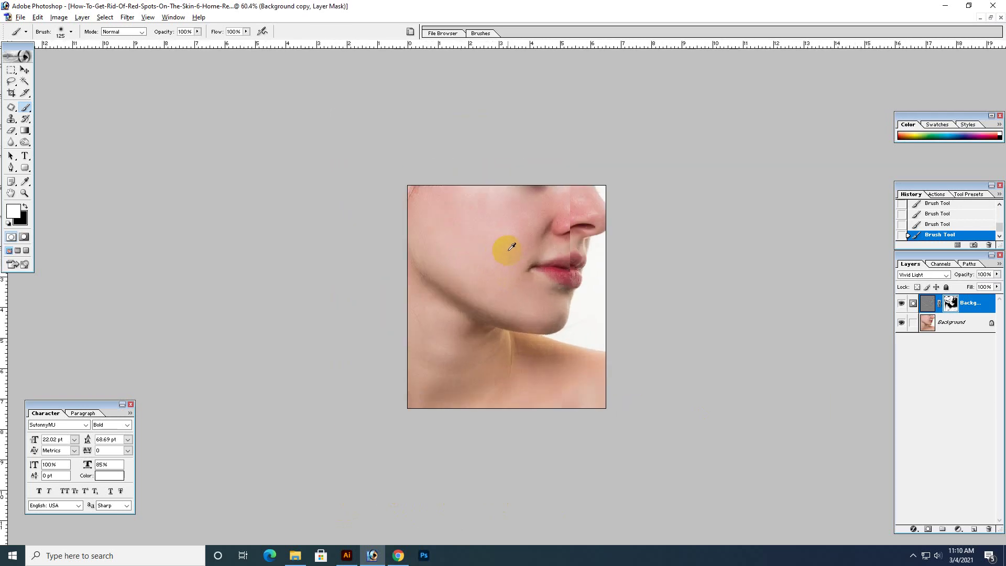
scroll(504, 252, "up", 1)
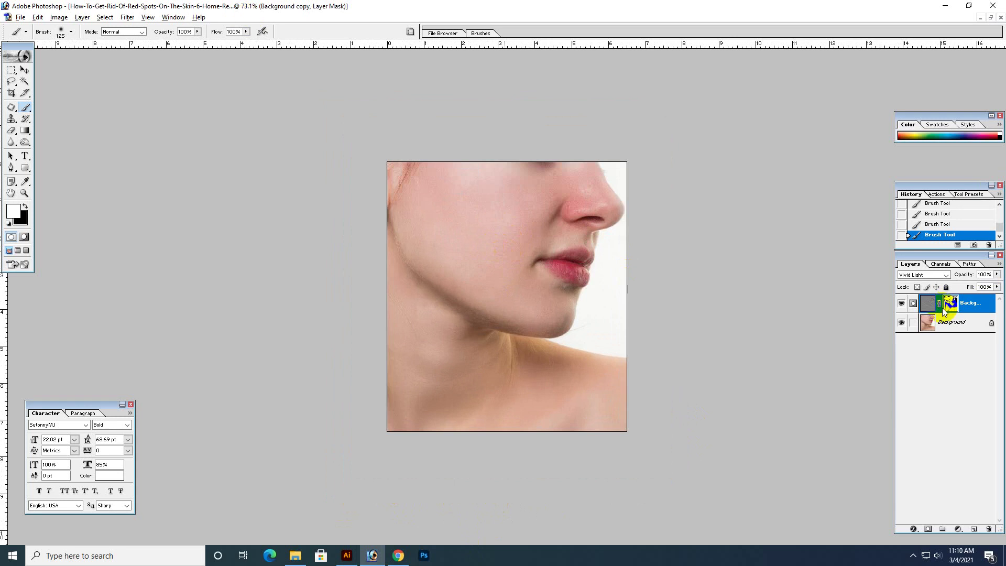
left_click(901, 304)
left_click(901, 304)
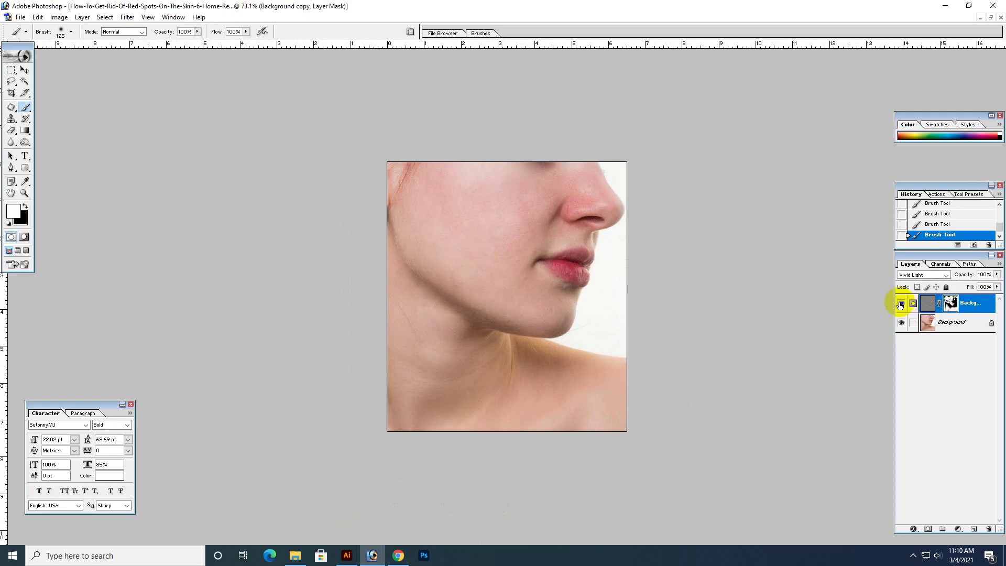
left_click(900, 304)
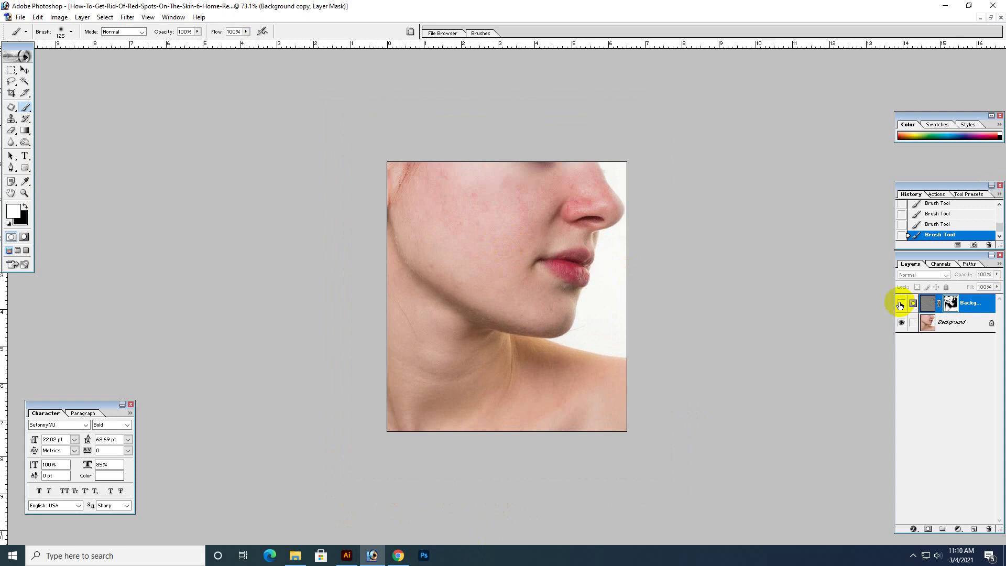
left_click(900, 304)
scroll(485, 239, "down", 5)
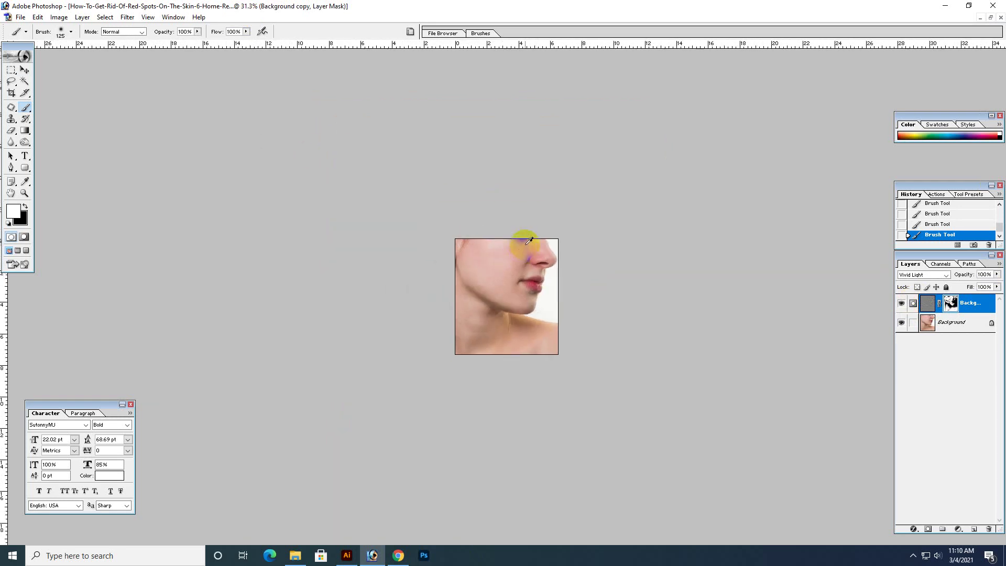
scroll(539, 232, "up", 4)
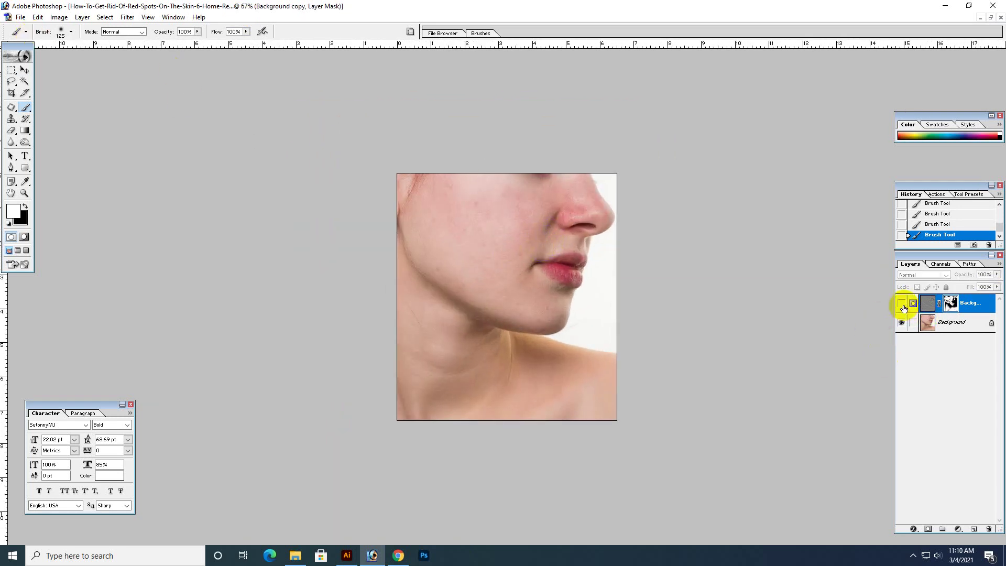
left_click(990, 17)
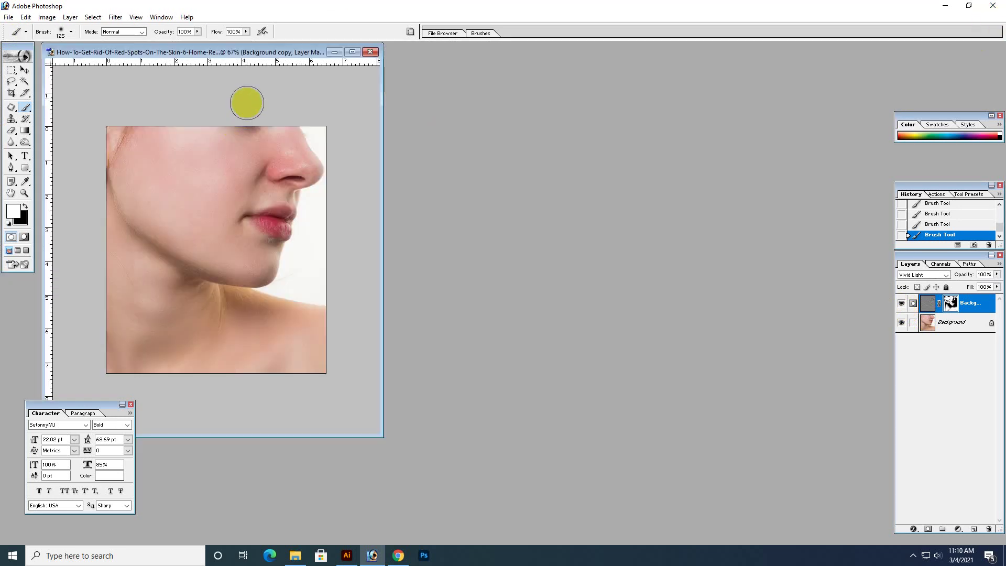
Center the portrait window and make a duplicate of the smoothed image.
left_click_drag(247, 52, 564, 94)
left_click(944, 6)
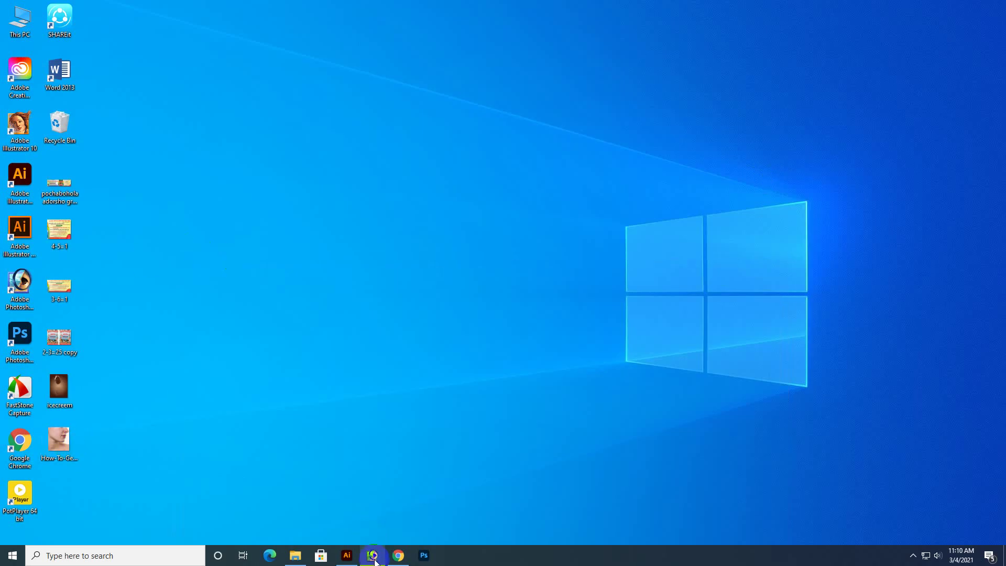
left_click(372, 555)
key("alt+i")
key("d")
key("Return")
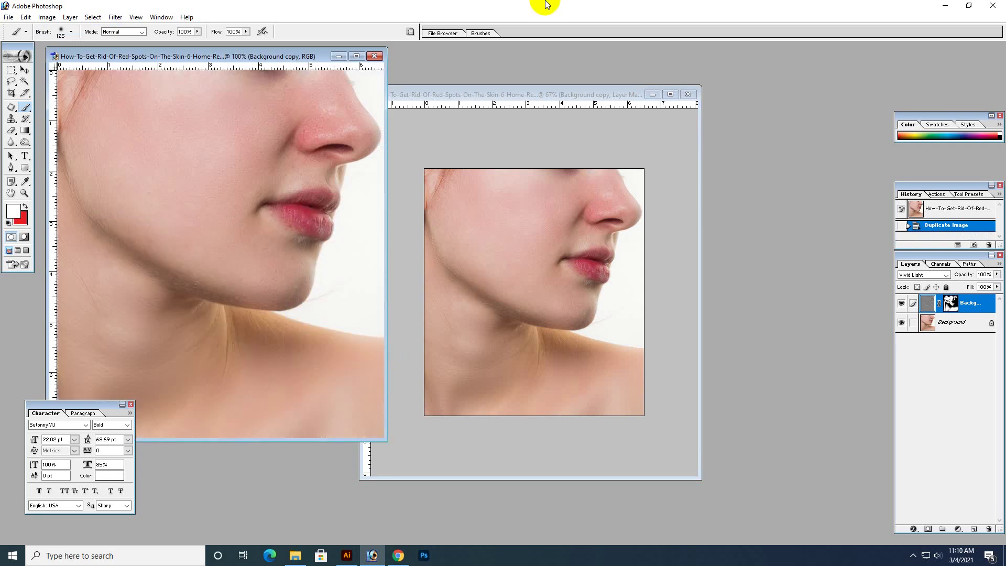
Close the layered original without saving and reopen the original acne photo from the desktop.
left_click(945, 6)
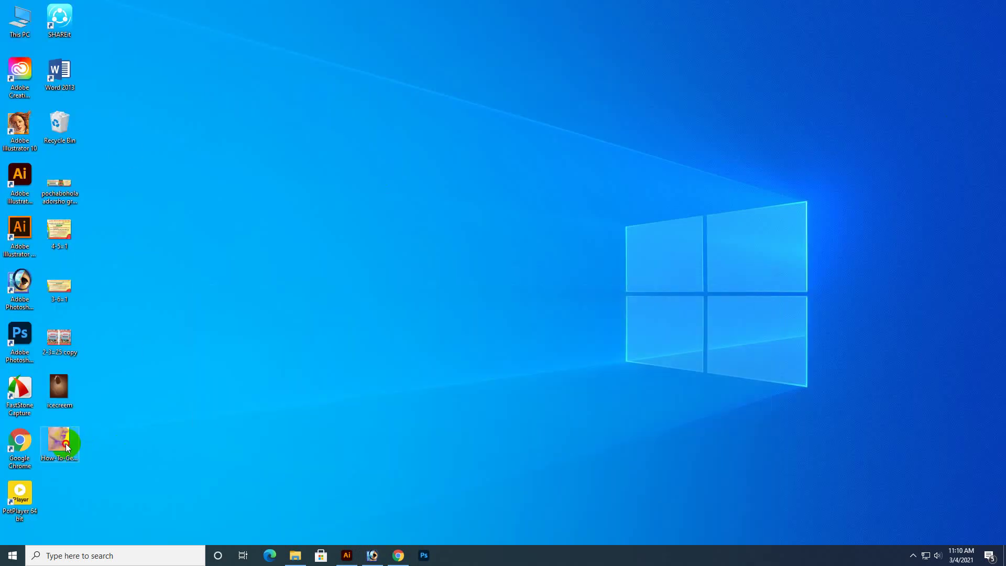
mouse_move(59, 440)
left_mouse_down()
mouse_move(370, 560)
mouse_move(426, 291)
left_mouse_up()
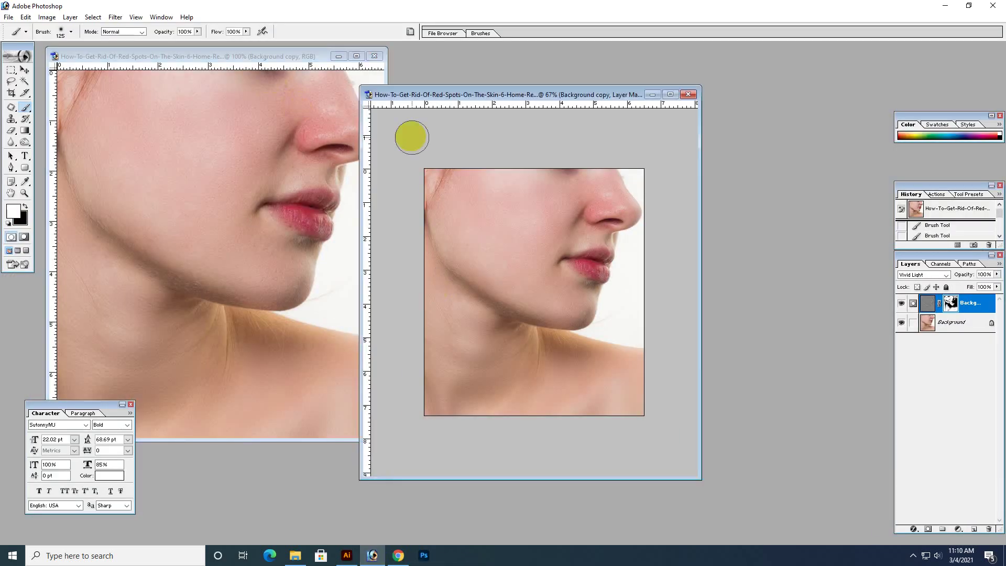
left_click(690, 94)
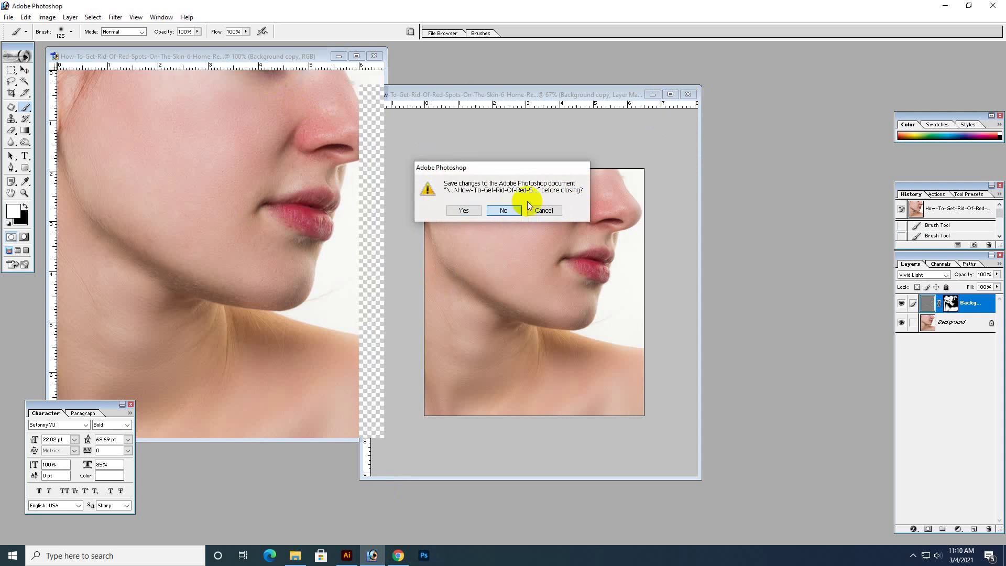
left_click(524, 210)
left_click(944, 6)
mouse_move(59, 440)
left_mouse_down()
mouse_move(373, 560)
mouse_move(431, 191)
left_mouse_up()
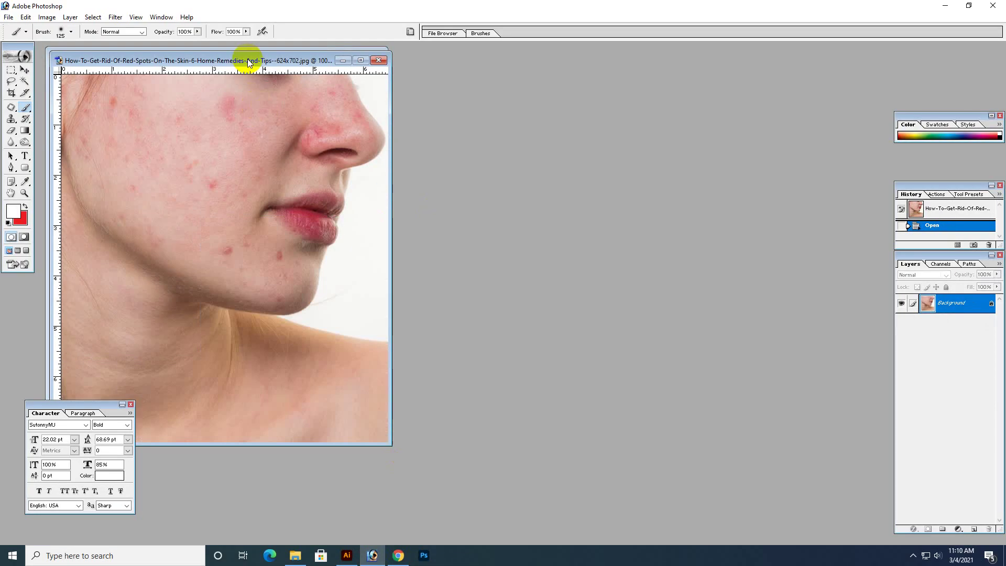
Move the reopened original photo's window to the right, beside the smoothed copy.
mouse_move(247, 59)
left_mouse_down()
mouse_move(662, 97)
mouse_move(596, 67)
left_mouse_up()
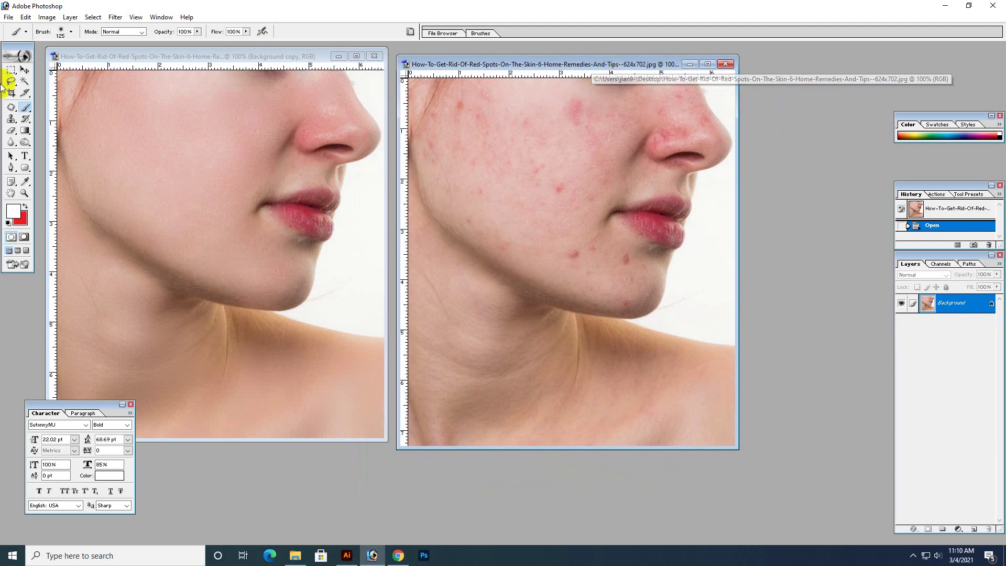
left_click(25, 70)
left_click(28, 160)
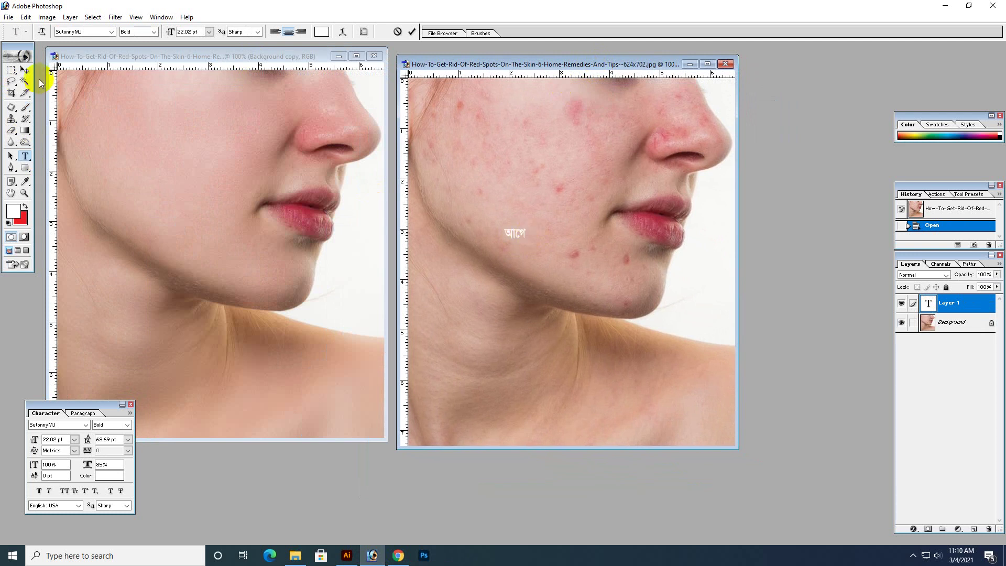
Add a 'পরে' text label on the smoothed copy's cheek.
left_click(160, 228)
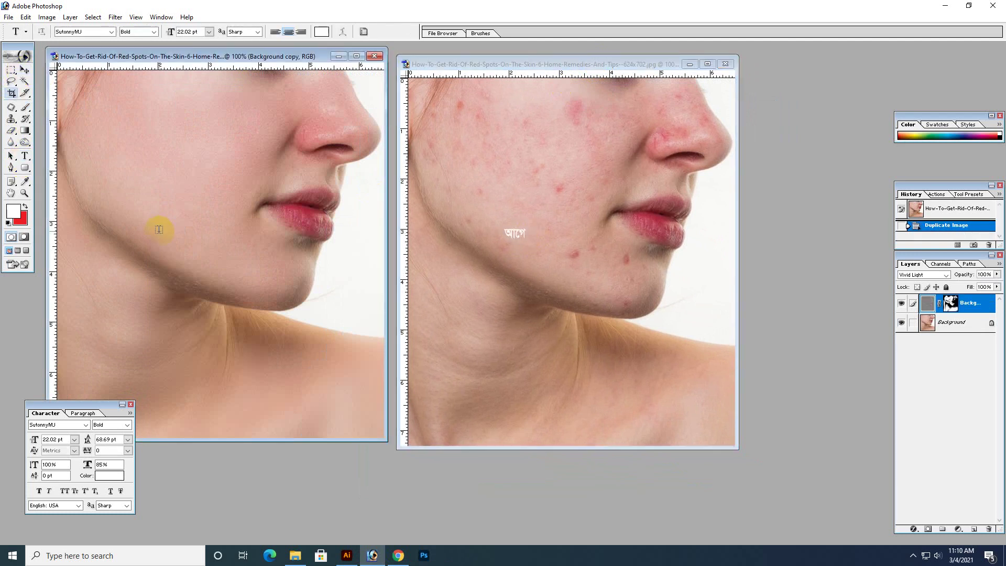
key("c")
left_click(25, 156)
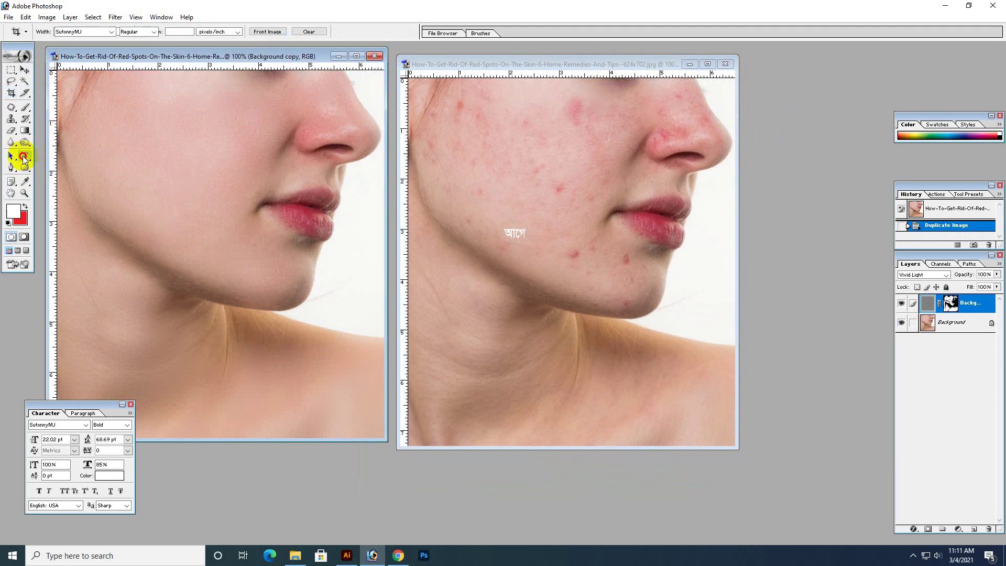
left_click(136, 199)
type("পরে")
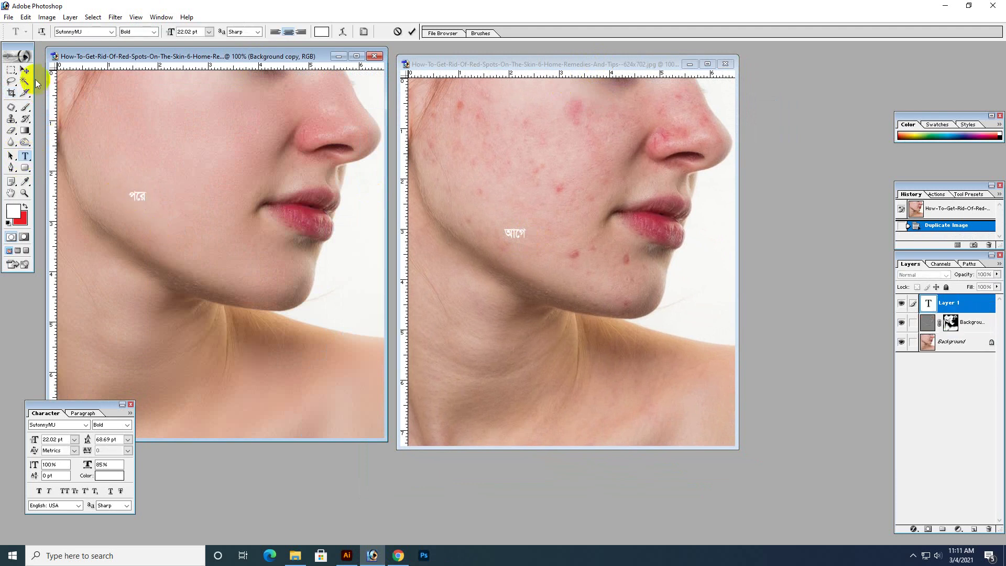
Enlarge the 'পরে' label about eight times and move it down toward the neck.
key("ctrl+t")
mouse_move(146, 190)
left_mouse_down()
mouse_move(198, 172)
mouse_move(366, 339)
left_mouse_up()
key("Return")
key("v")
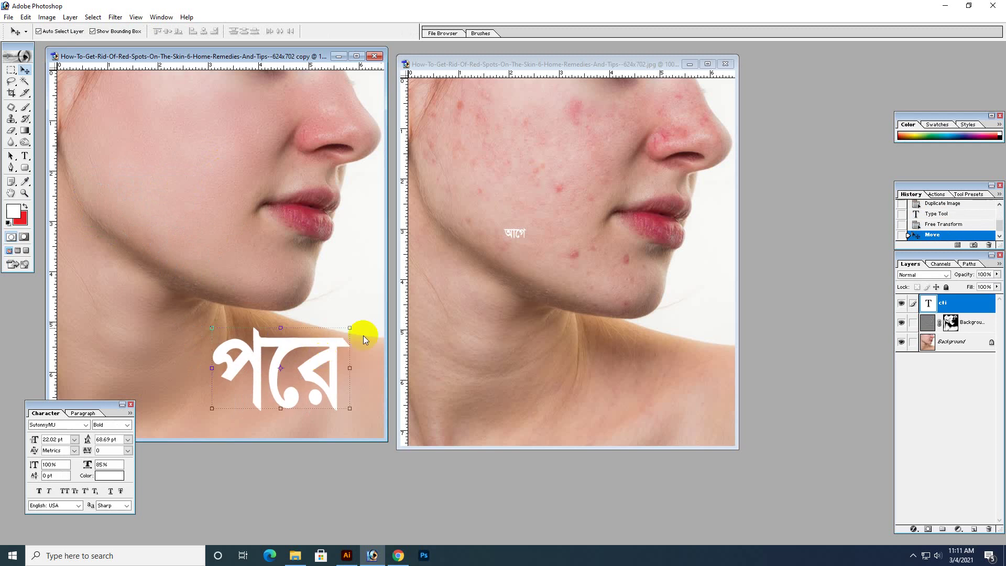
Enlarge the 'আগে' label on the original photo to match 'পরে'.
left_click(517, 231)
mouse_move(527, 226)
left_mouse_down()
mouse_move(606, 192)
mouse_move(590, 363)
left_mouse_up()
double_click(577, 208)
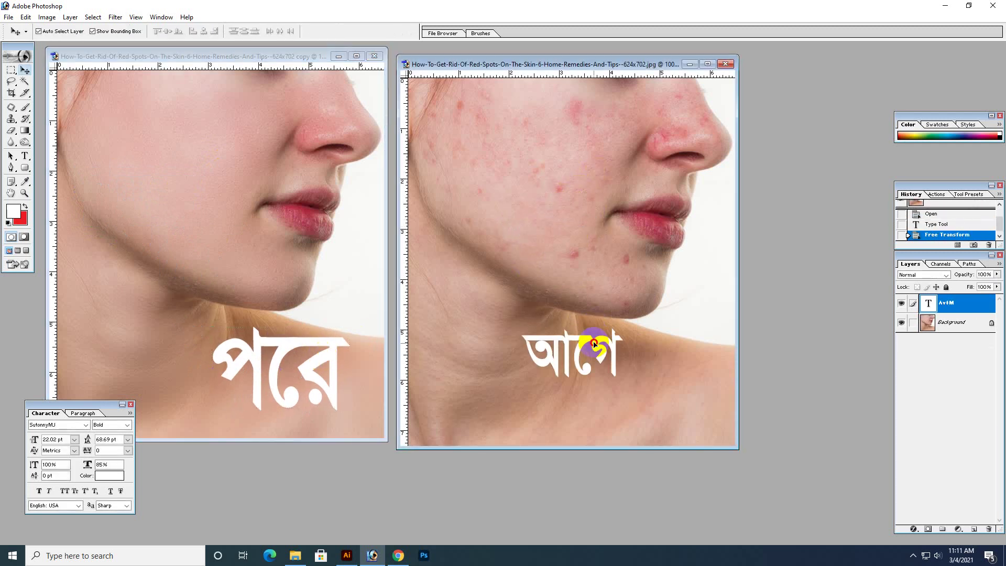
left_click_drag(639, 69, 631, 63)
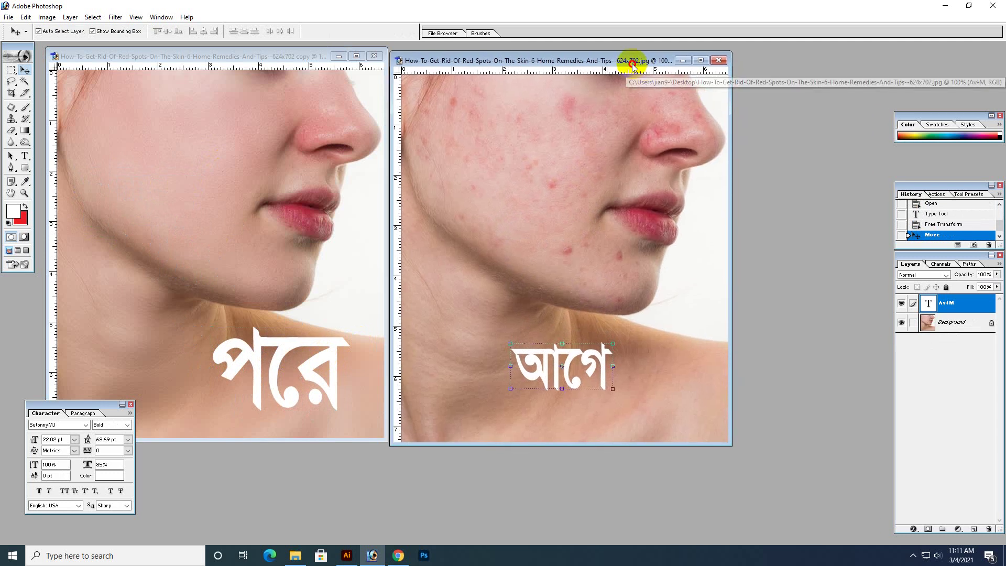
left_click(224, 171)
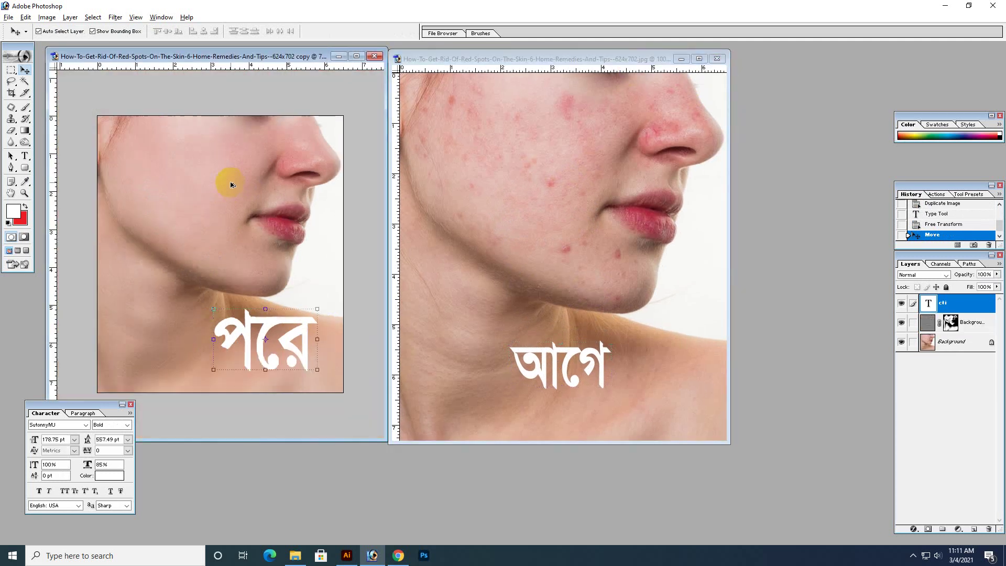
Zoom the smoothed copy to fill its window, then minimize Photoshop to the desktop.
key("ctrl+plus")
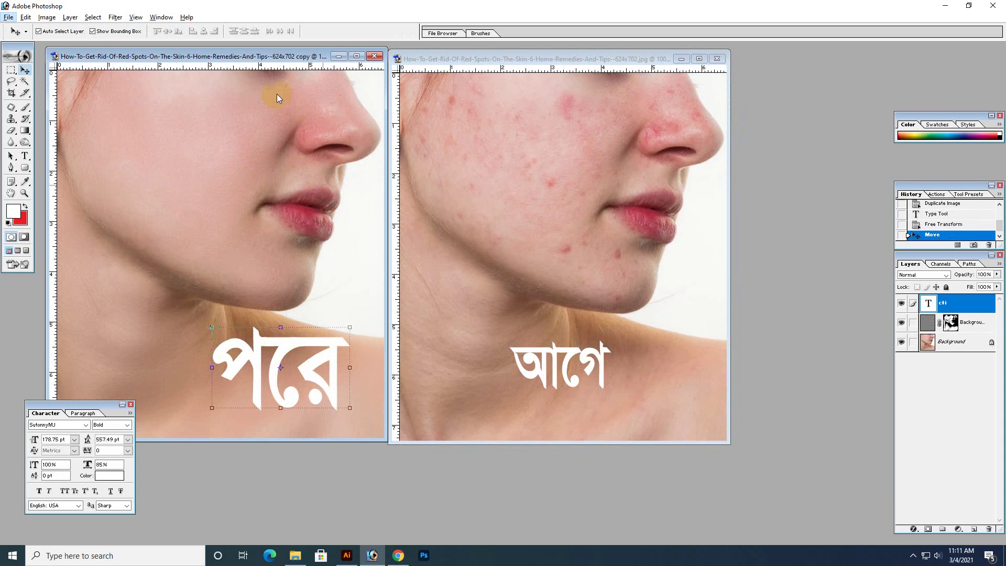
left_click(272, 62)
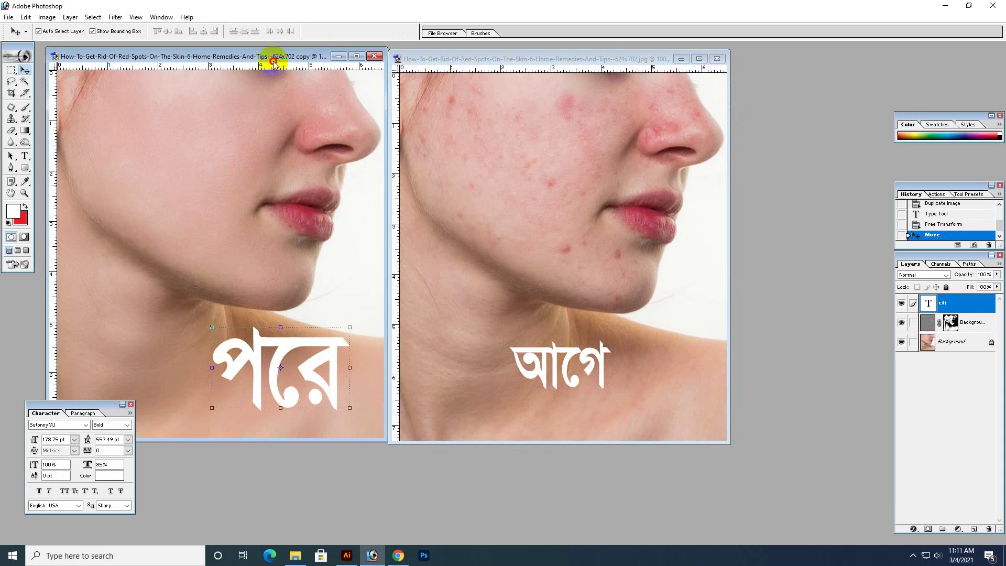
left_click(943, 8)
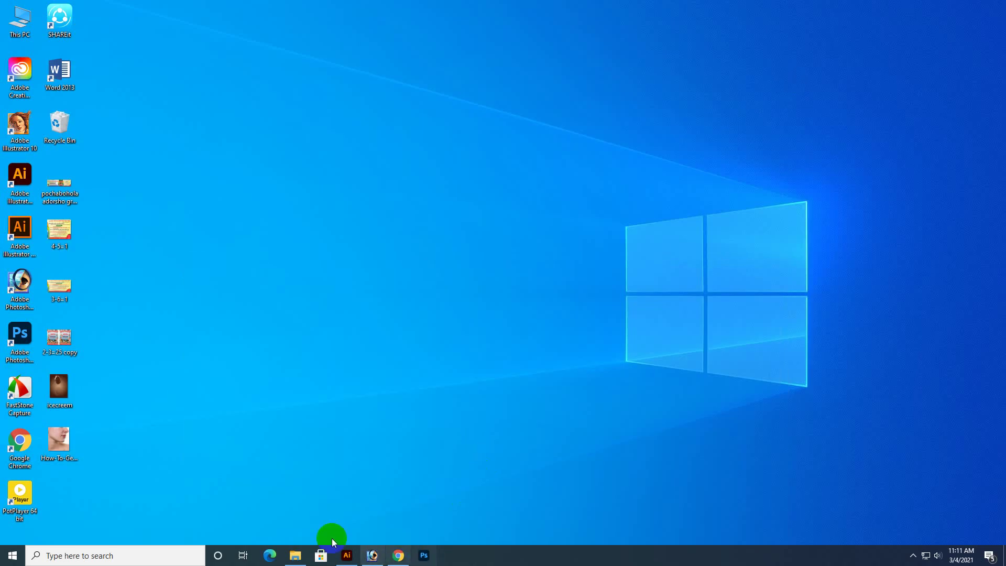